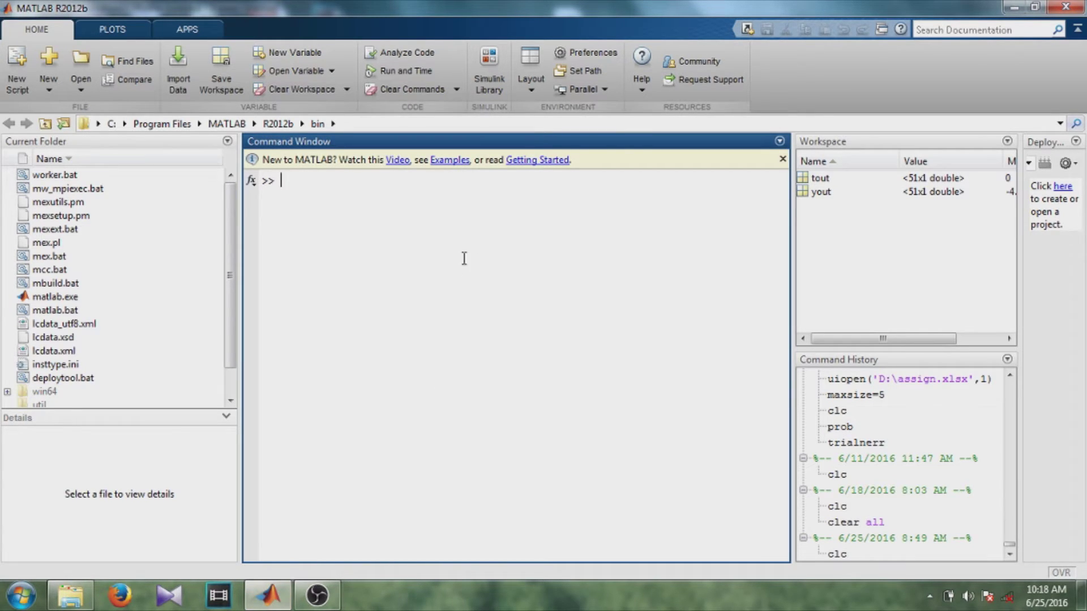
# Step: Create an empty model from the Simulink library, close the extra untitled1 model, and move the untitled model window aside
pyautogui.click(495, 79)
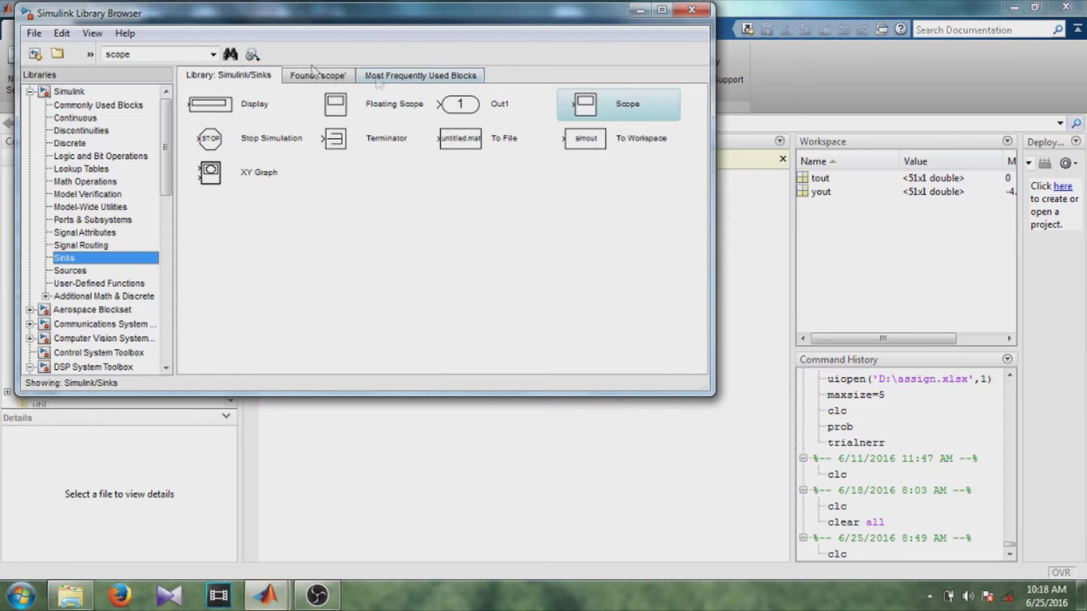
pyautogui.click(35, 55)
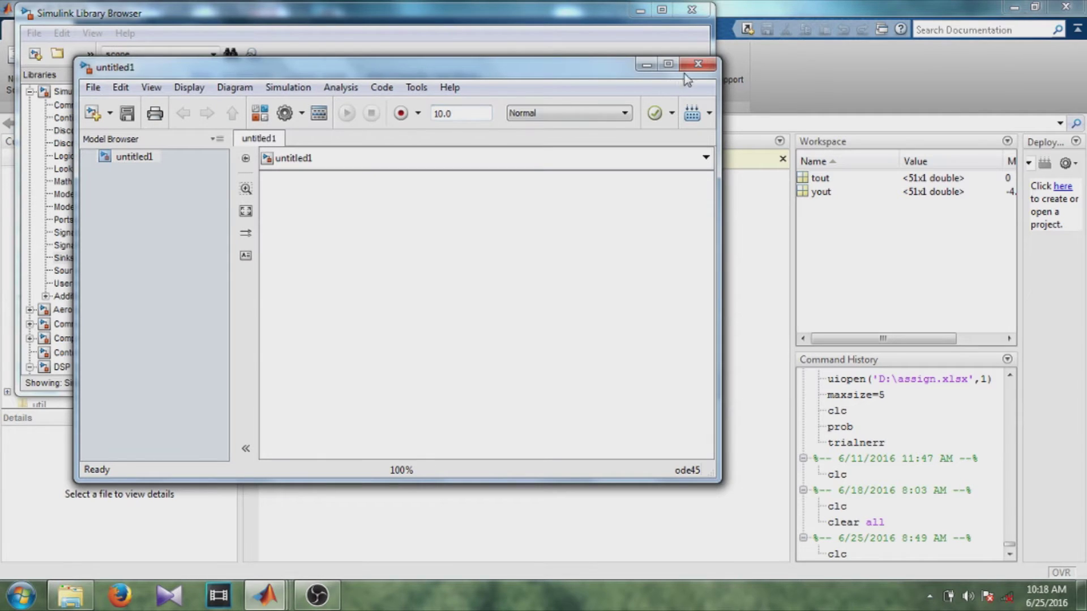
pyautogui.click(698, 64)
pyautogui.moveTo(408, 72); pyautogui.dragTo(783, 67)
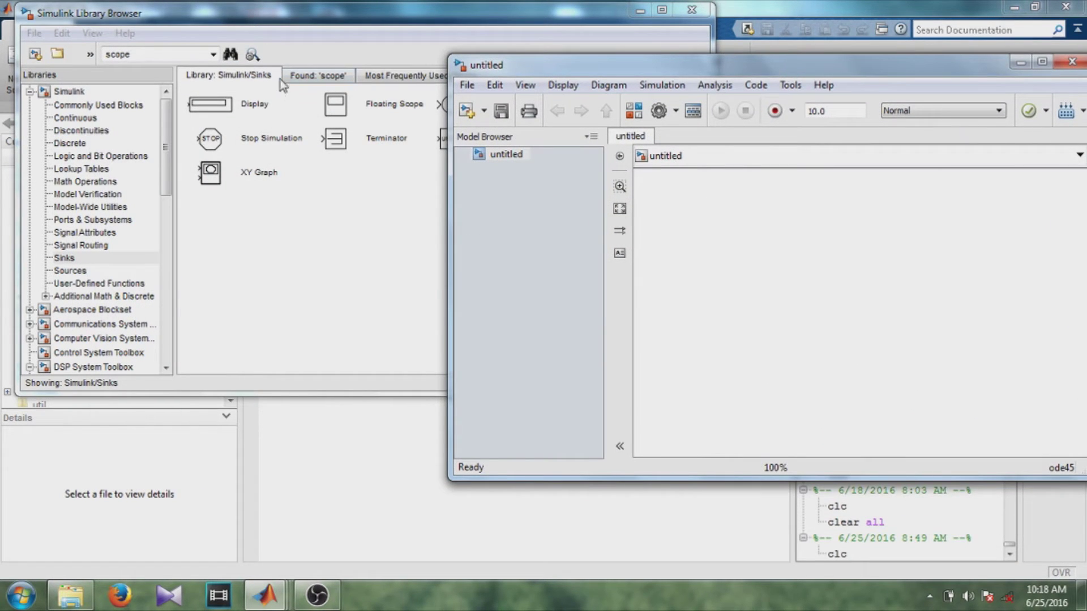
# Step: Search the library for "sine", add the Simulink Sine Wave source to the untitled model, and place it toward the canvas's left side
pyautogui.click(195, 50)
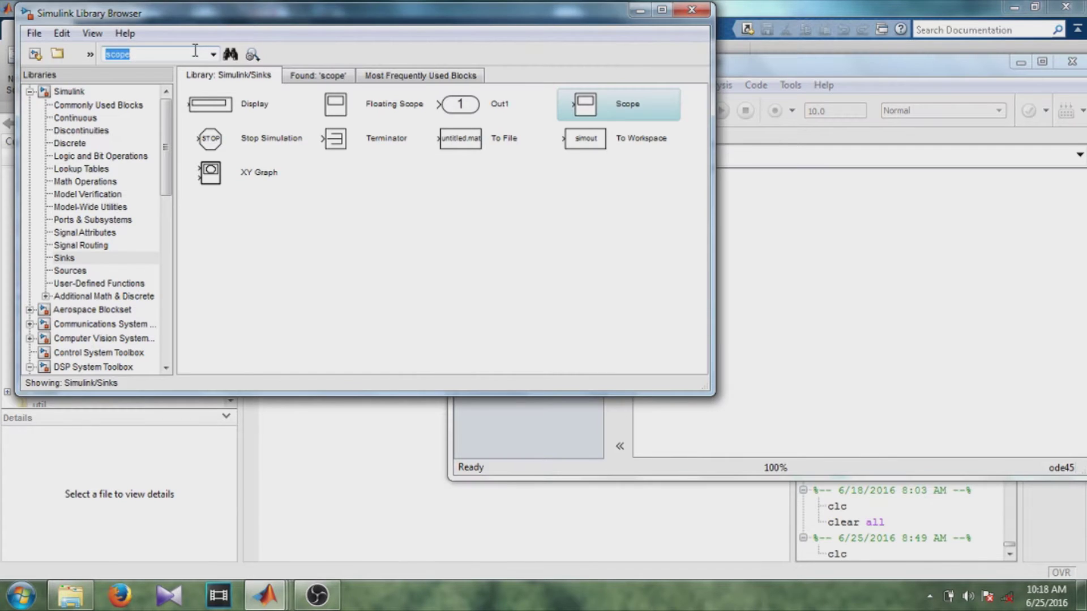
pyautogui.write('sine')
pyautogui.press('Return')
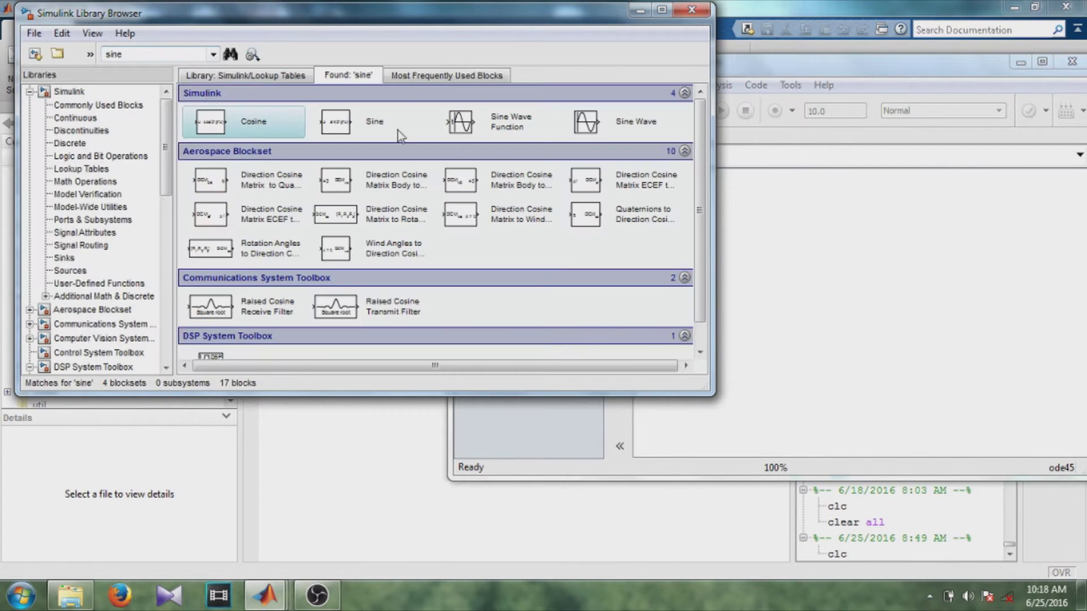
pyautogui.click(591, 129)
pyautogui.rightClick(592, 130)
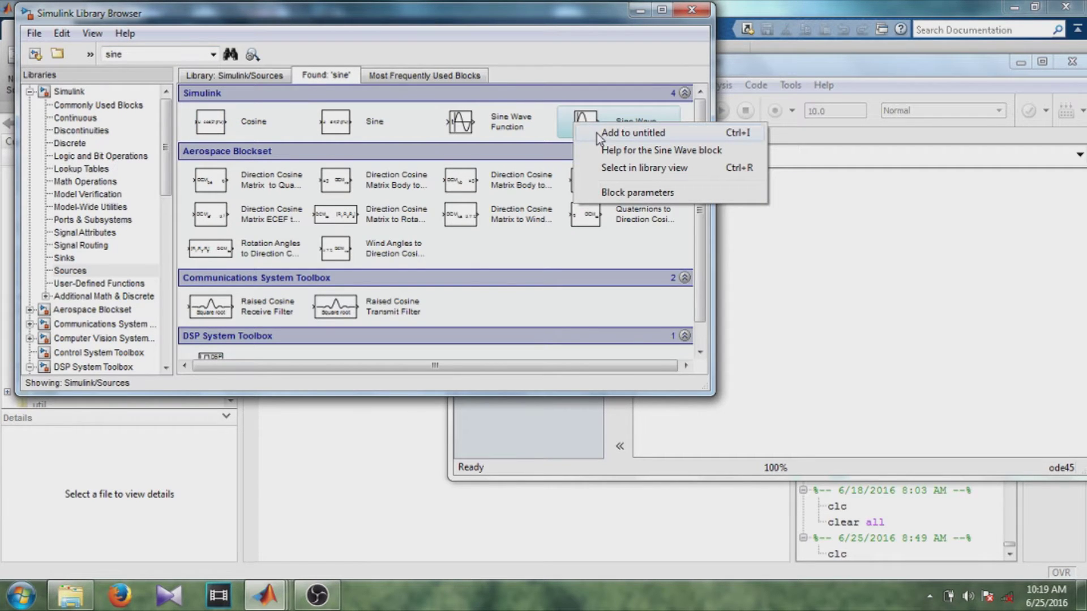
pyautogui.click(591, 131)
pyautogui.click(769, 277)
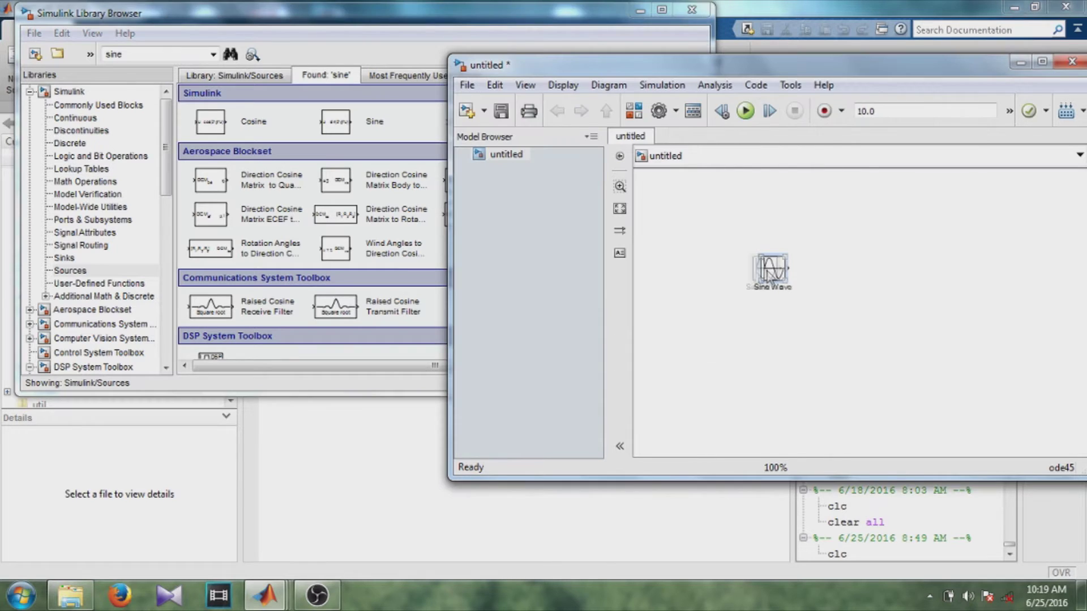
pyautogui.moveTo(769, 278); pyautogui.dragTo(696, 288)
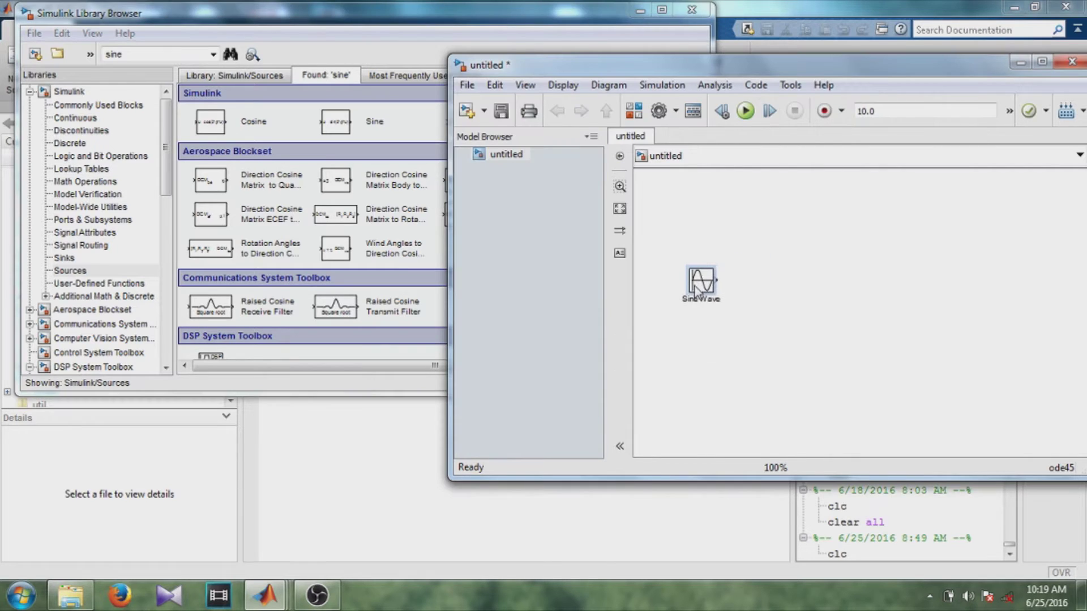
# Step: Search the library for "hold", add the DSP System Toolbox Sample and Hold block, and place it right of the Sine Wave
pyautogui.doubleClick(129, 54)
pyautogui.write('hold')
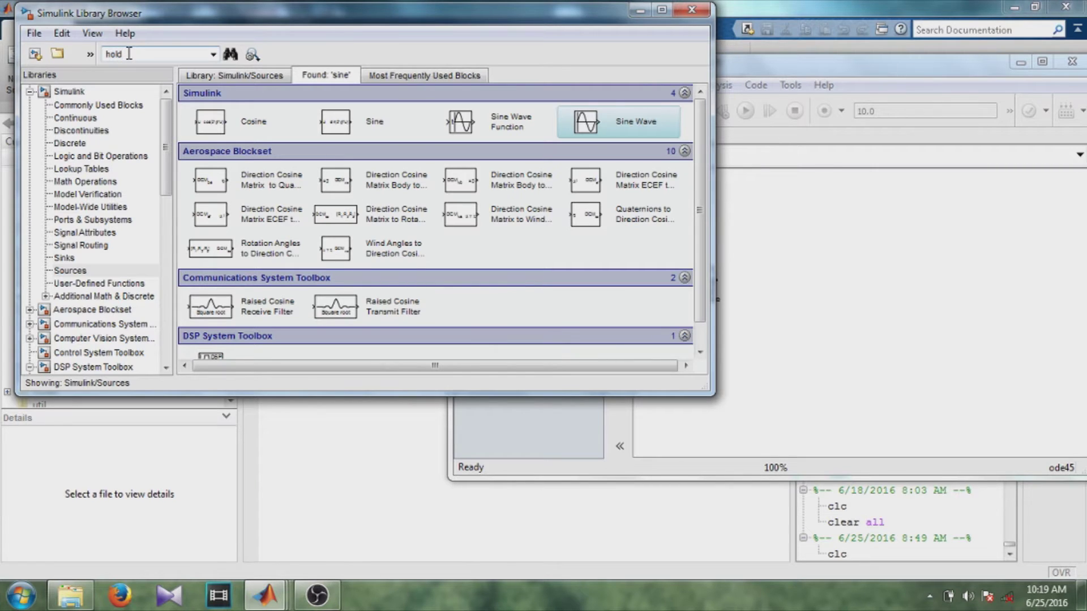
pyautogui.press('Return')
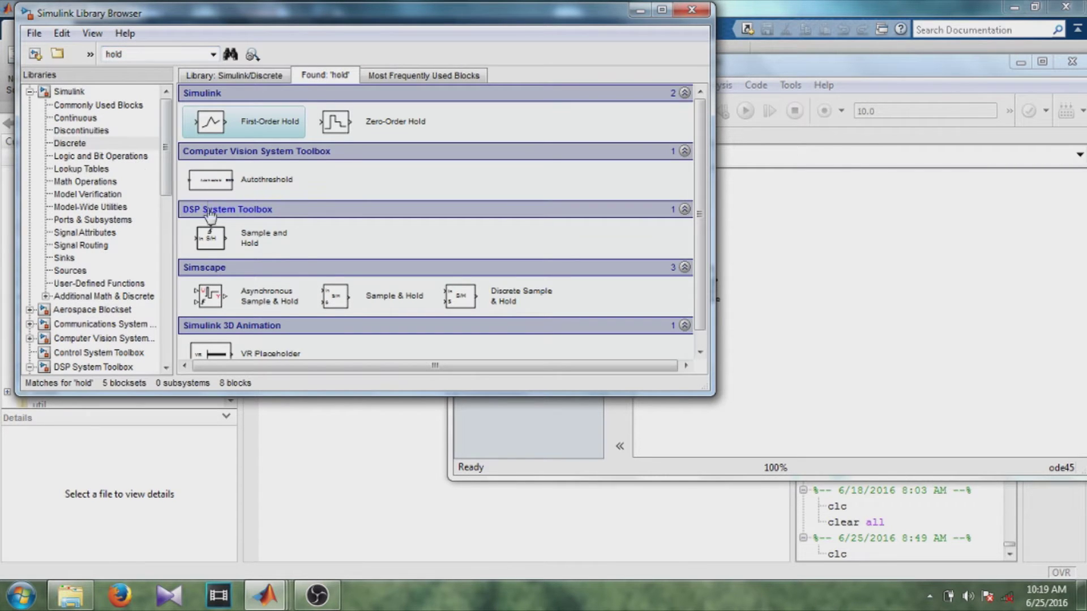
pyautogui.click(208, 243)
pyautogui.rightClick(209, 243)
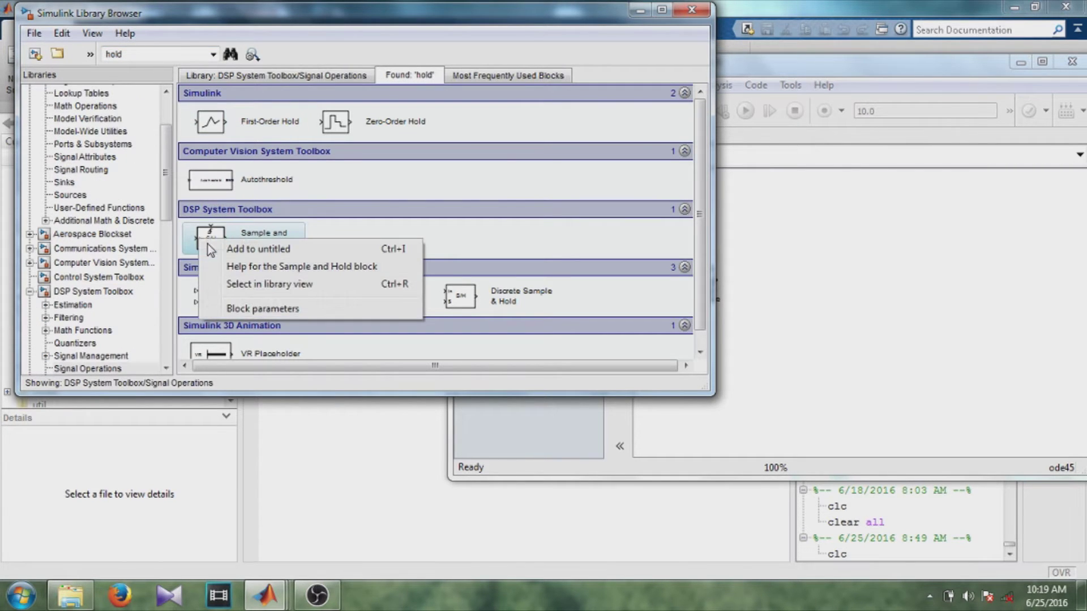
pyautogui.click(233, 250)
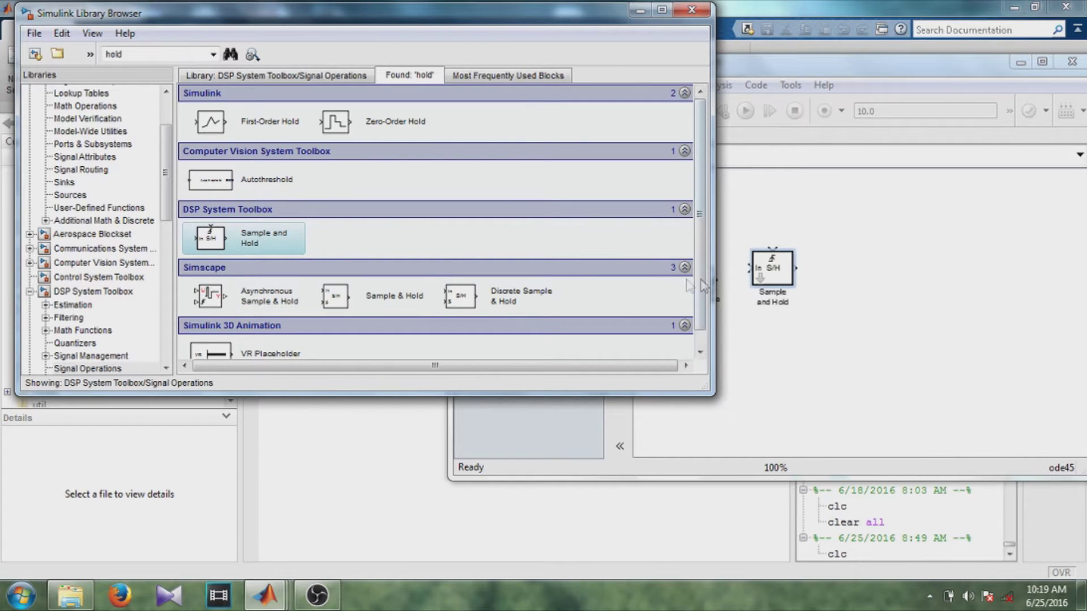
pyautogui.click(772, 274)
pyautogui.moveTo(772, 274); pyautogui.dragTo(808, 279)
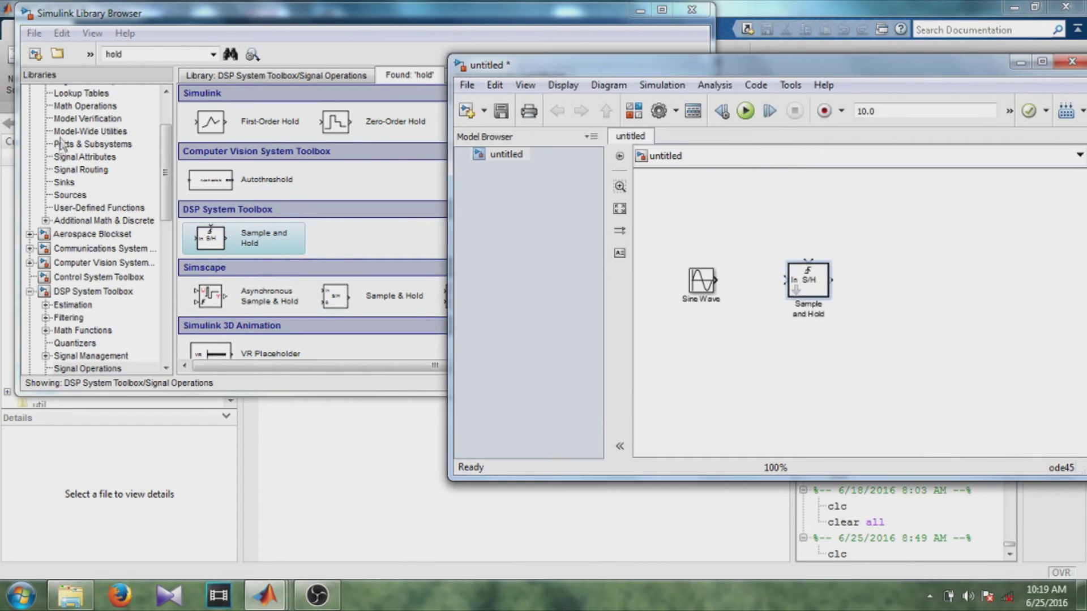
# Step: Search the library for "stair", add the Repeating Sequence Stair block, and place it above the Sample and Hold block
pyautogui.doubleClick(143, 54)
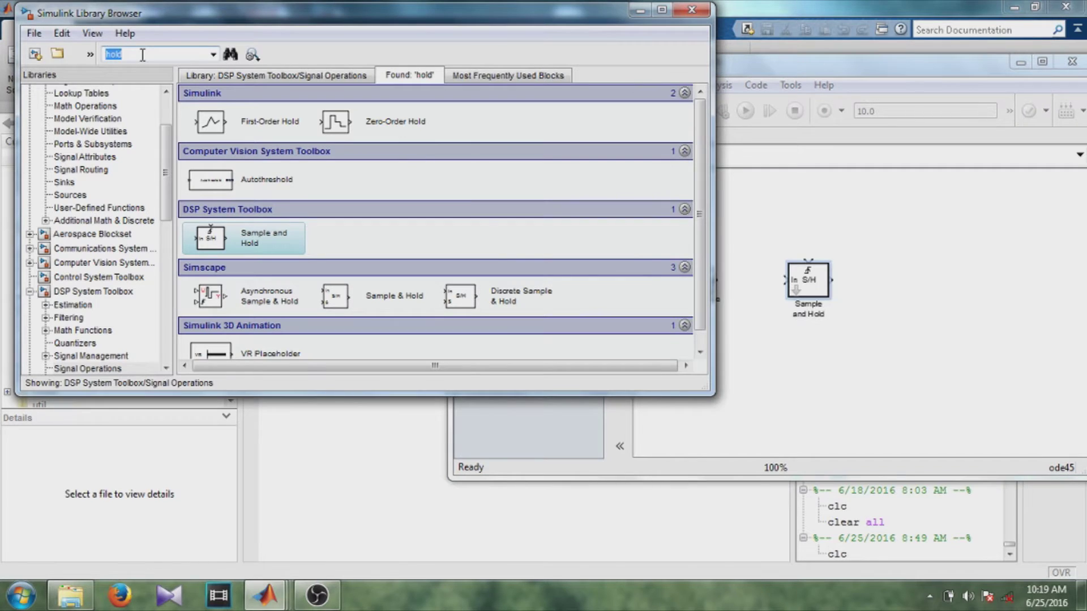
pyautogui.write('stat')
pyautogui.write('r')
pyautogui.press('Return')
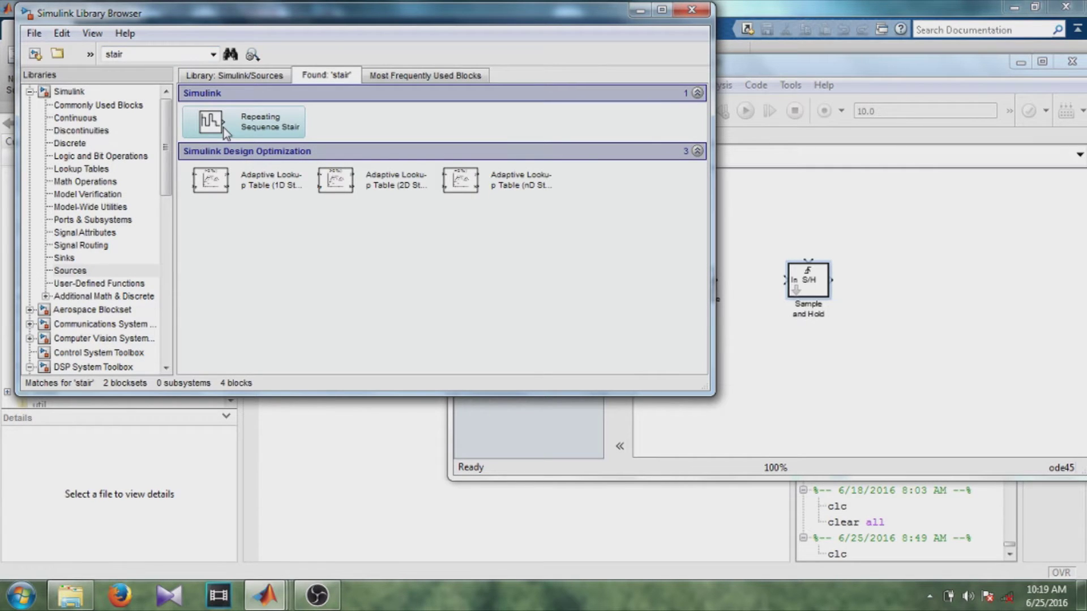
pyautogui.rightClick(226, 132)
pyautogui.click(227, 133)
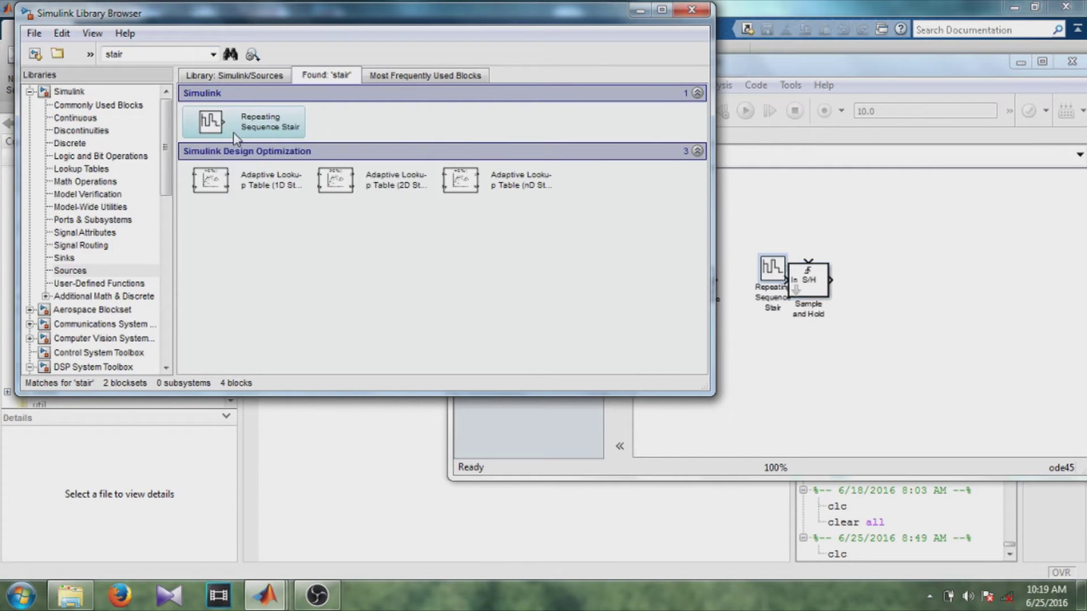
pyautogui.moveTo(773, 267); pyautogui.dragTo(772, 187)
# Step: Search the library for "out", add the Out1 block from Sinks, and place it right of the Sample and Hold block
pyautogui.click(150, 53)
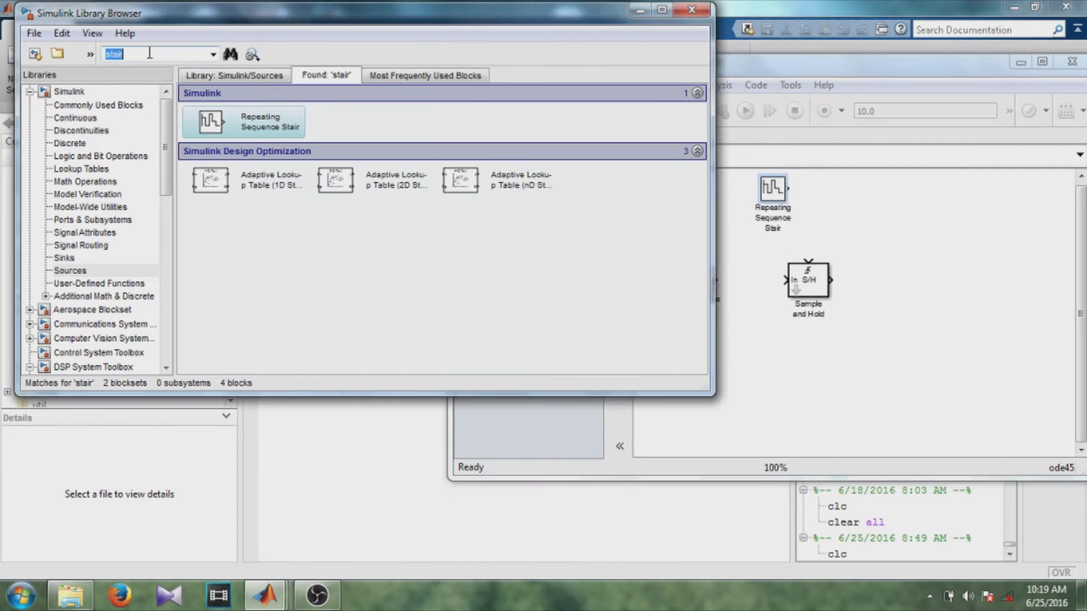
pyautogui.write('out')
pyautogui.press('BackSpace')
pyautogui.write('t')
pyautogui.press('Return')
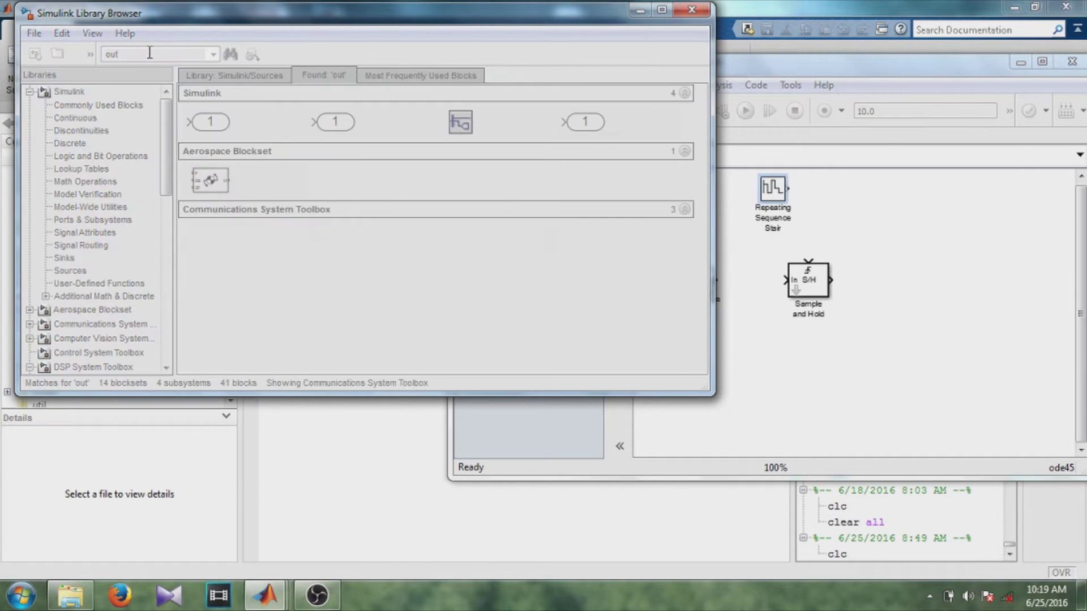
pyautogui.rightClick(586, 125)
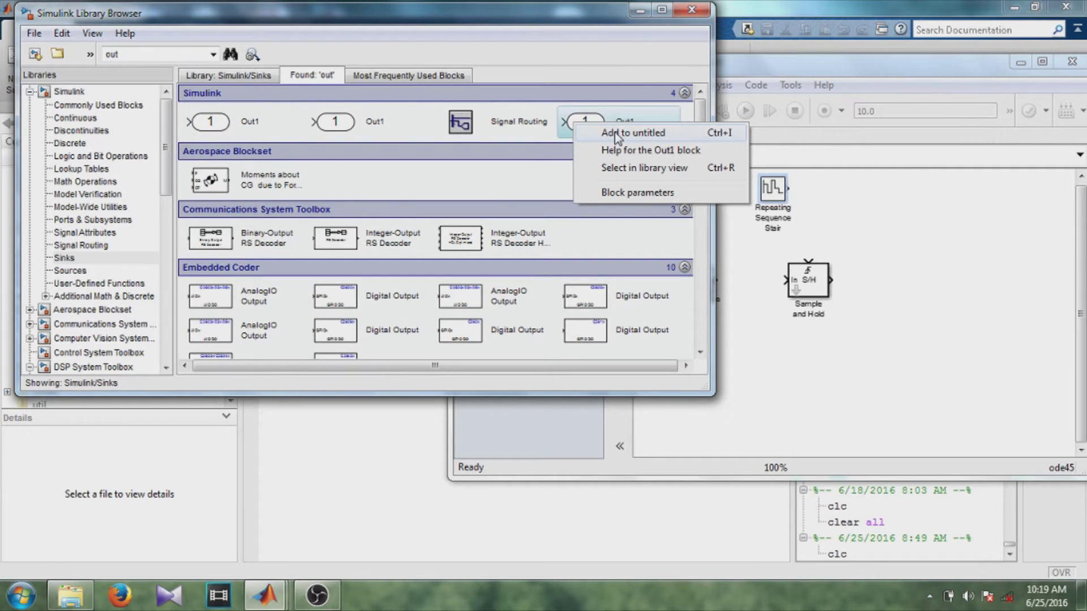
pyautogui.click(616, 133)
pyautogui.click(768, 270)
pyautogui.moveTo(768, 271); pyautogui.dragTo(895, 282)
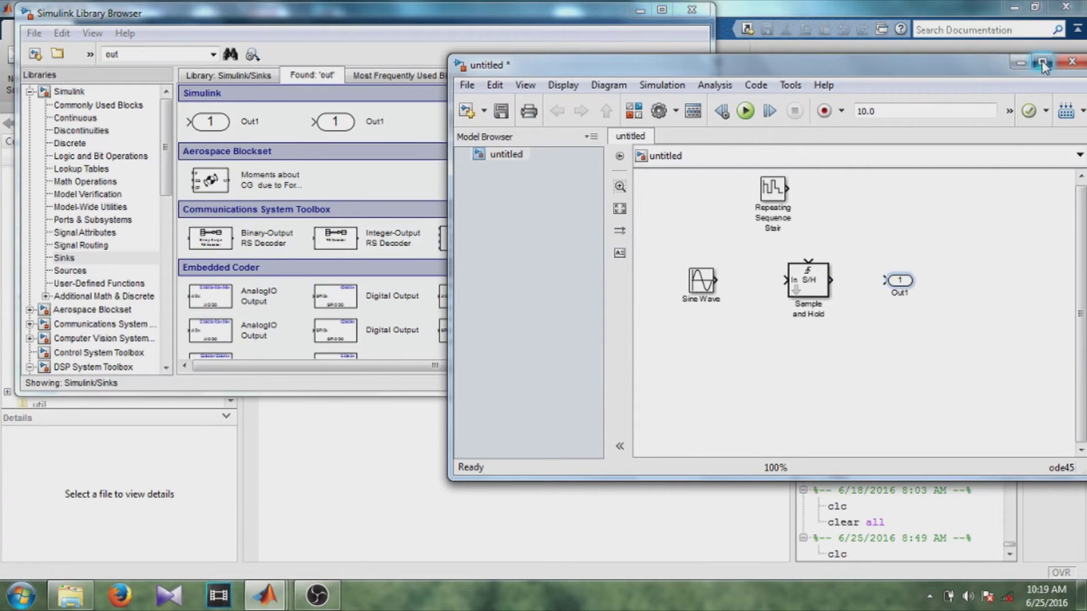
# Step: Maximize the model window and rearrange the four enlarged blocks so all fit, with Out1 level with Sample and Hold
pyautogui.click(1043, 64)
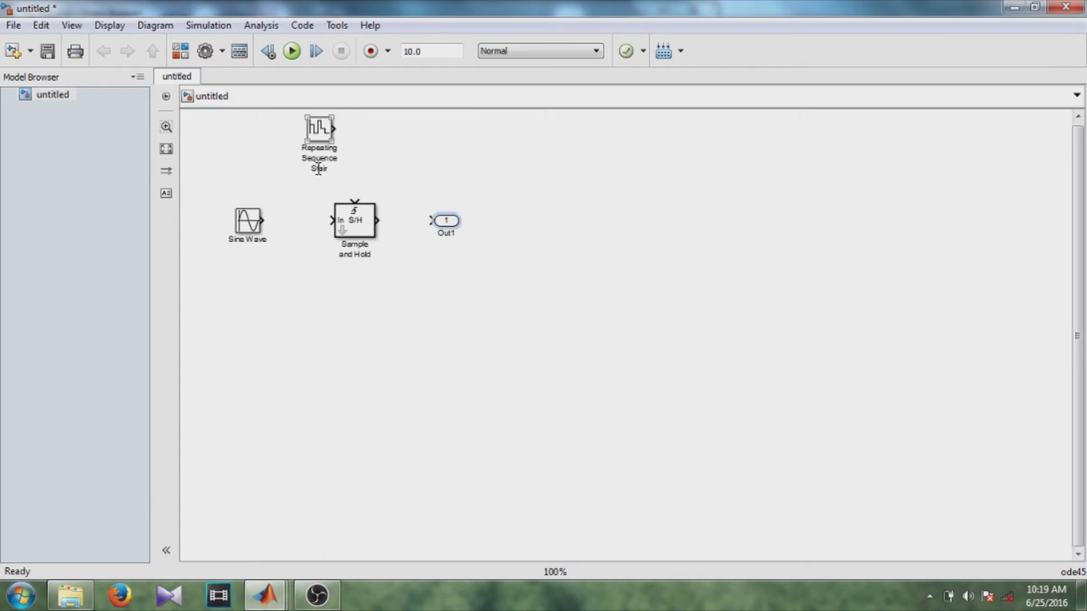
pyautogui.click(169, 127)
pyautogui.click(270, 177)
pyautogui.click(594, 428)
pyautogui.moveTo(594, 428); pyautogui.dragTo(291, 260)
pyautogui.moveTo(735, 249); pyautogui.dragTo(413, 164)
pyautogui.moveTo(800, 444); pyautogui.dragTo(531, 353)
pyautogui.moveTo(990, 437); pyautogui.dragTo(737, 353)
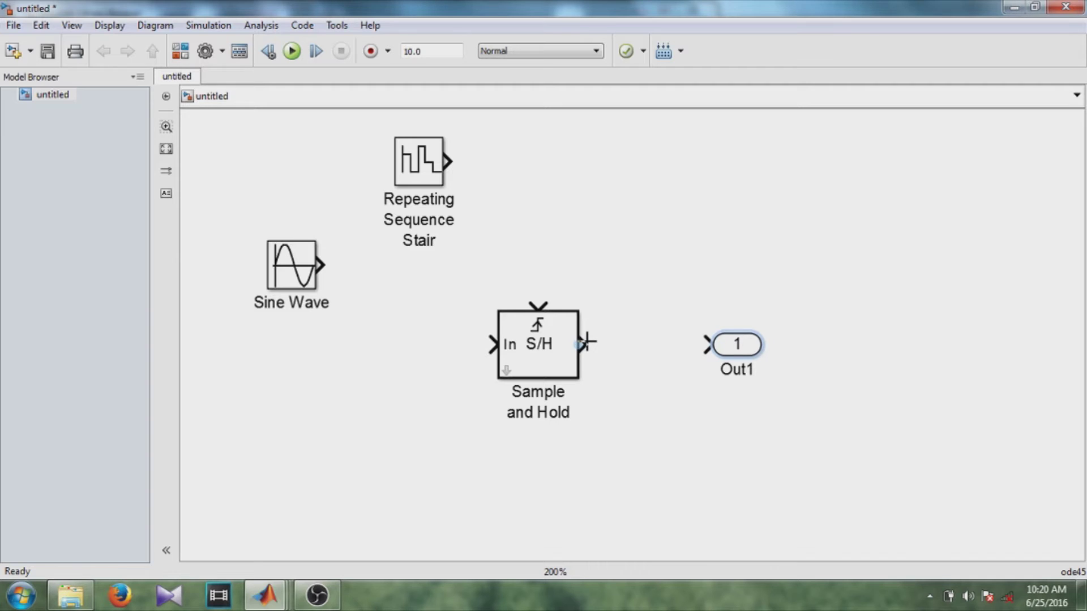
# Step: Connect Sample and Hold to Out1, Repeating Sequence Stair to its trigger port, and the realigned Sine Wave to its In port
pyautogui.moveTo(587, 342); pyautogui.dragTo(708, 344)
pyautogui.moveTo(449, 160); pyautogui.dragTo(539, 294)
pyautogui.moveTo(281, 265); pyautogui.dragTo(298, 344)
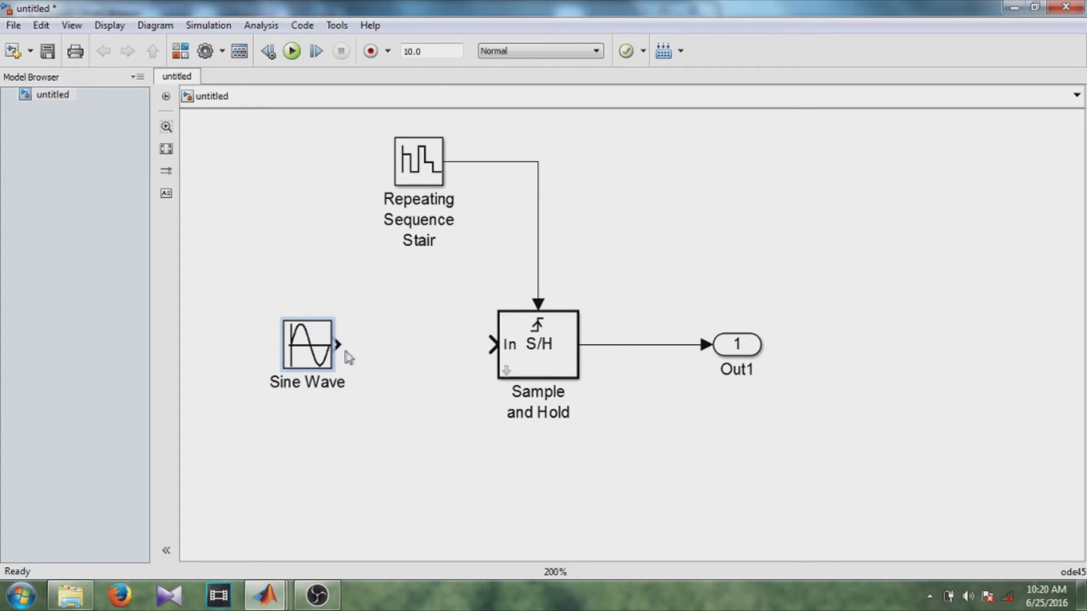
pyautogui.moveTo(338, 345); pyautogui.dragTo(495, 344)
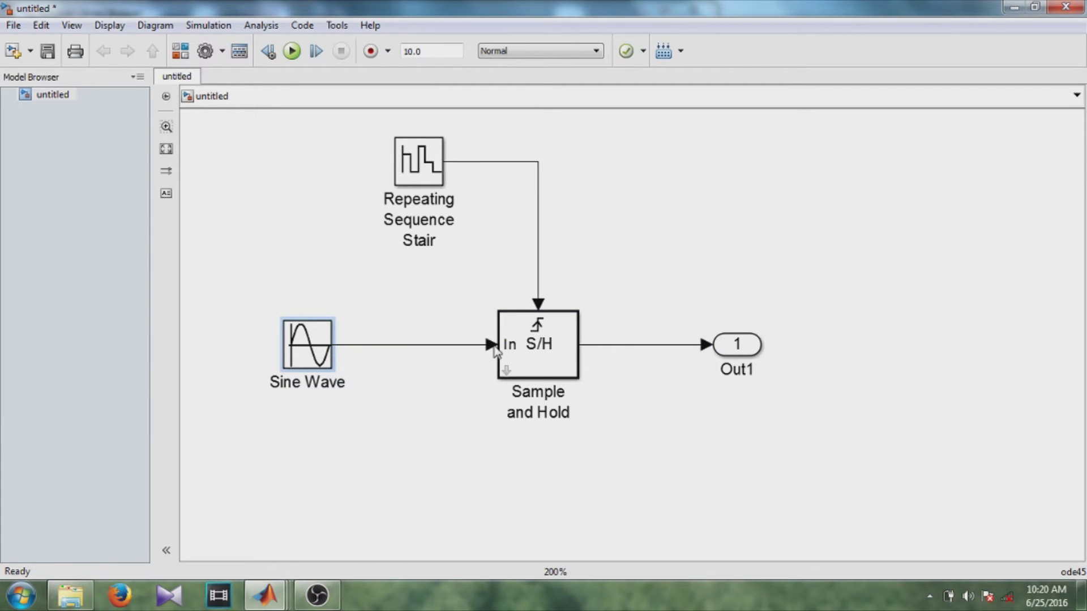
# Step: Set the Repeating Sequence Stair block's vector of output values to [1 0].' and apply it
pyautogui.doubleClick(420, 165)
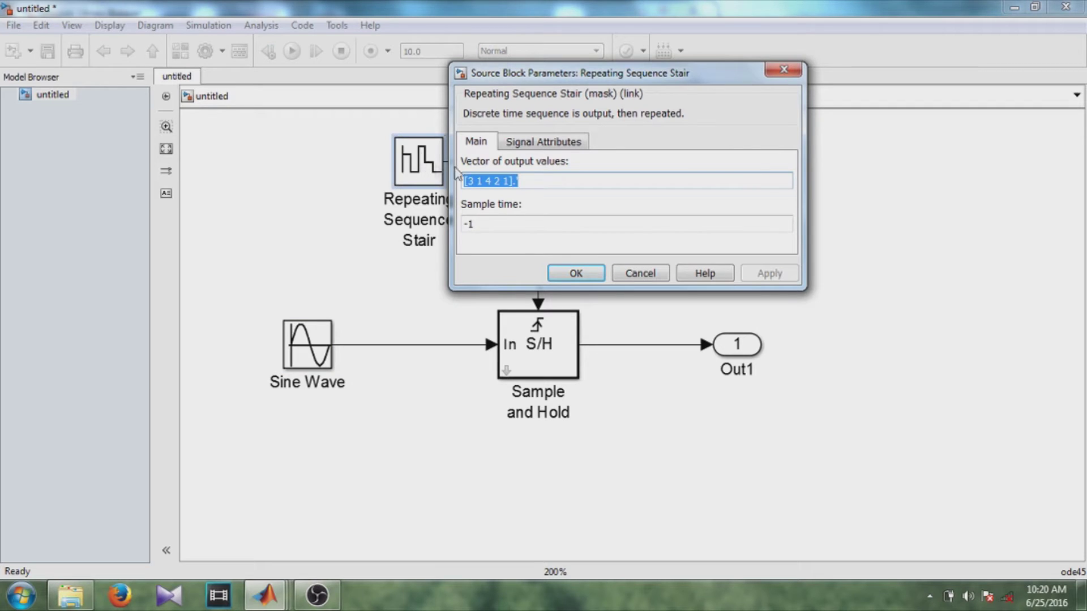
pyautogui.click(510, 183)
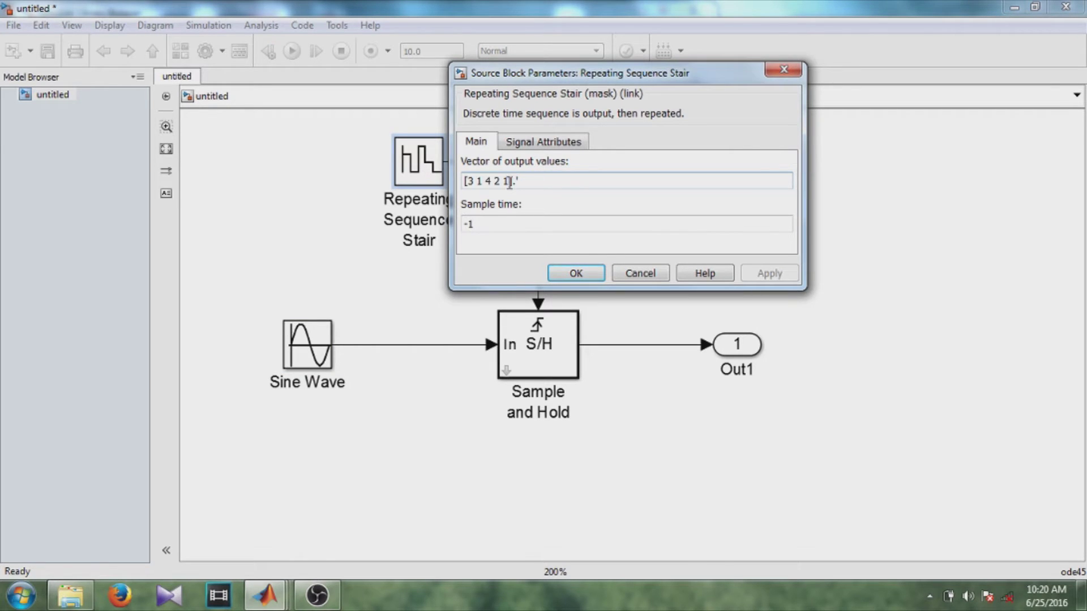
pyautogui.press('BackSpace')
pyautogui.press('BackSpace')
pyautogui.press('BackSpace')
pyautogui.press('BackSpace')
pyautogui.press('BackSpace')
pyautogui.press('BackSpace')
pyautogui.press('BackSpace')
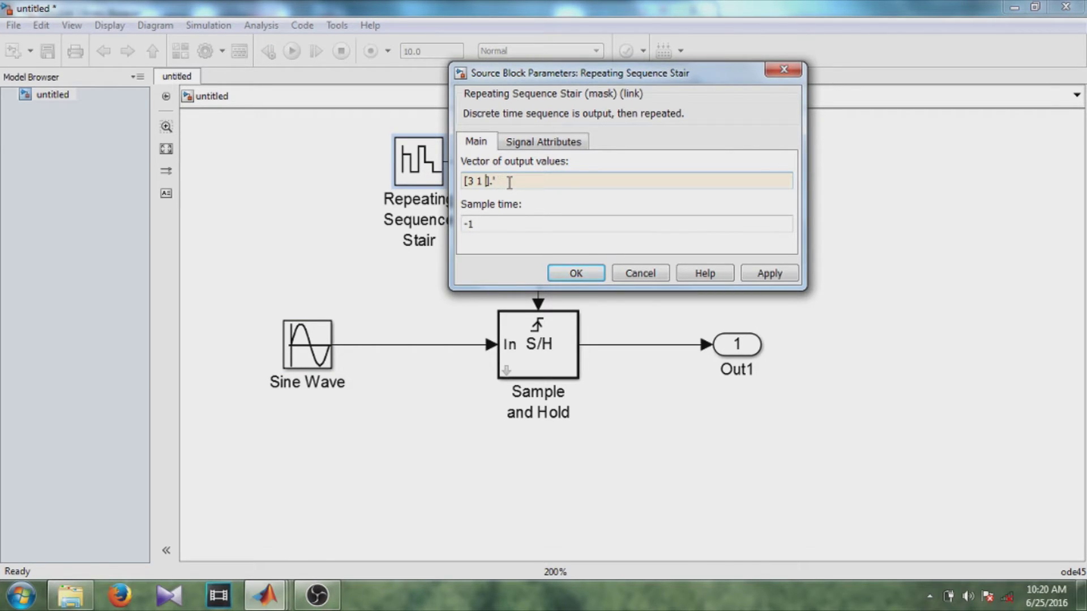
pyautogui.press('BackSpace')
pyautogui.press('BackSpace')
pyautogui.write('1 0')
pyautogui.click(758, 276)
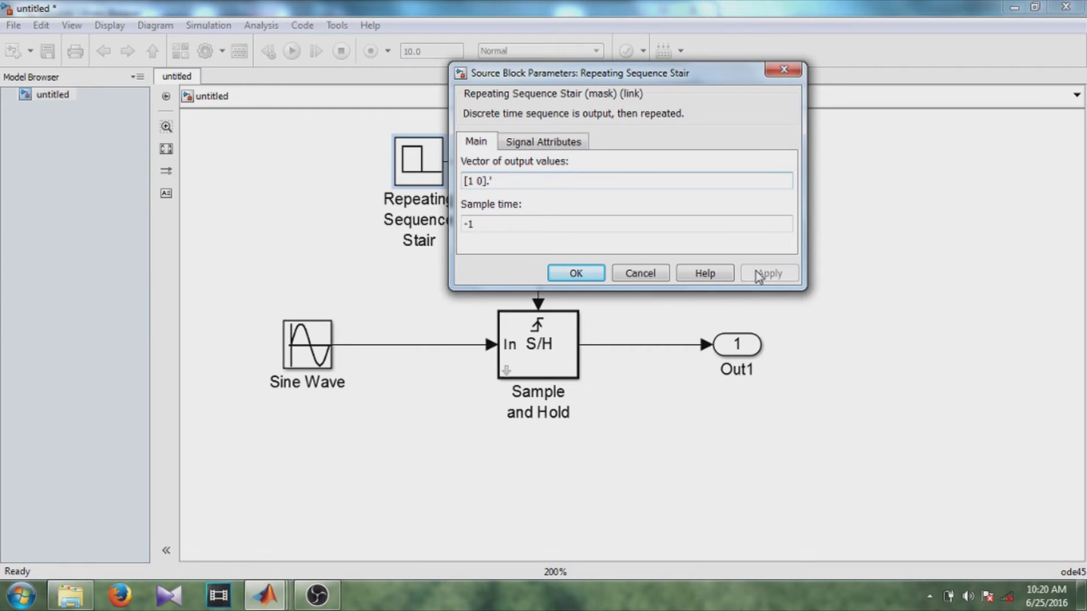
pyautogui.click(574, 274)
# Step: Set the Sine Wave block's amplitude to 5 and apply it
pyautogui.click(307, 338)
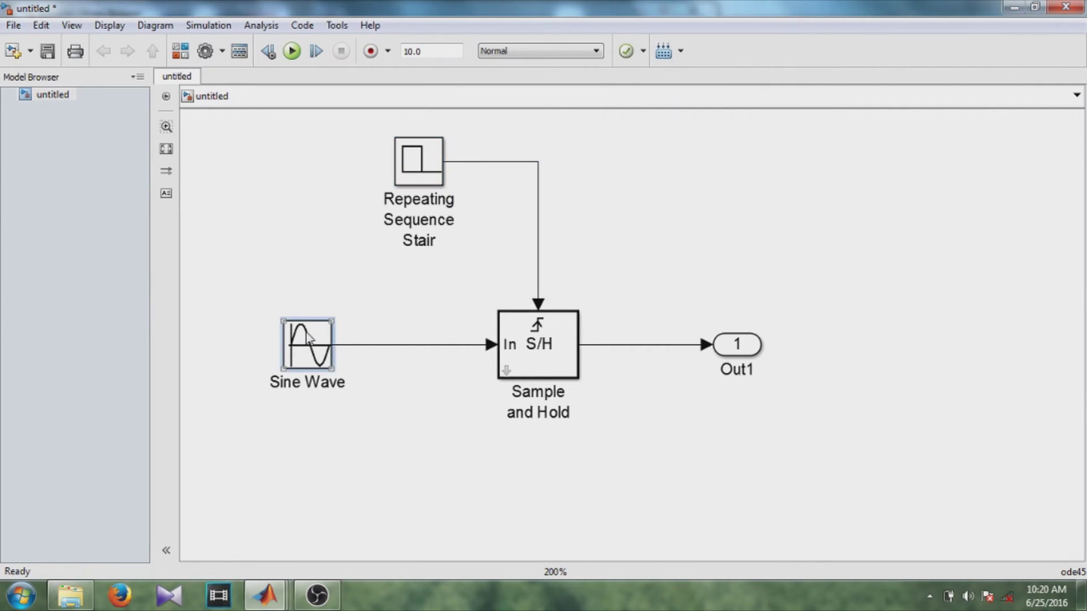
pyautogui.doubleClick(307, 338)
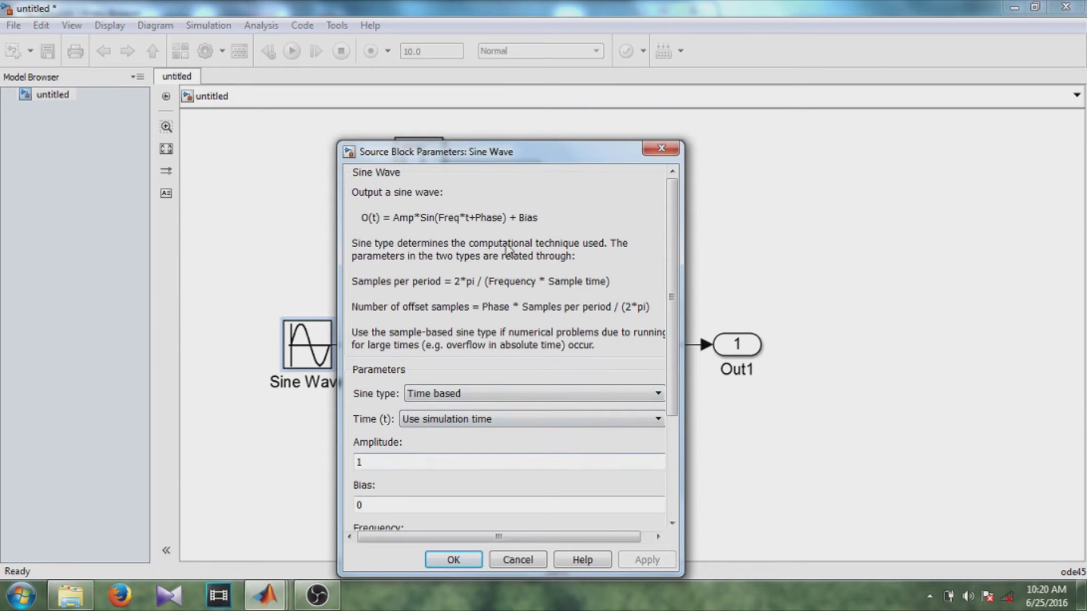
pyautogui.moveTo(554, 152); pyautogui.dragTo(569, 68)
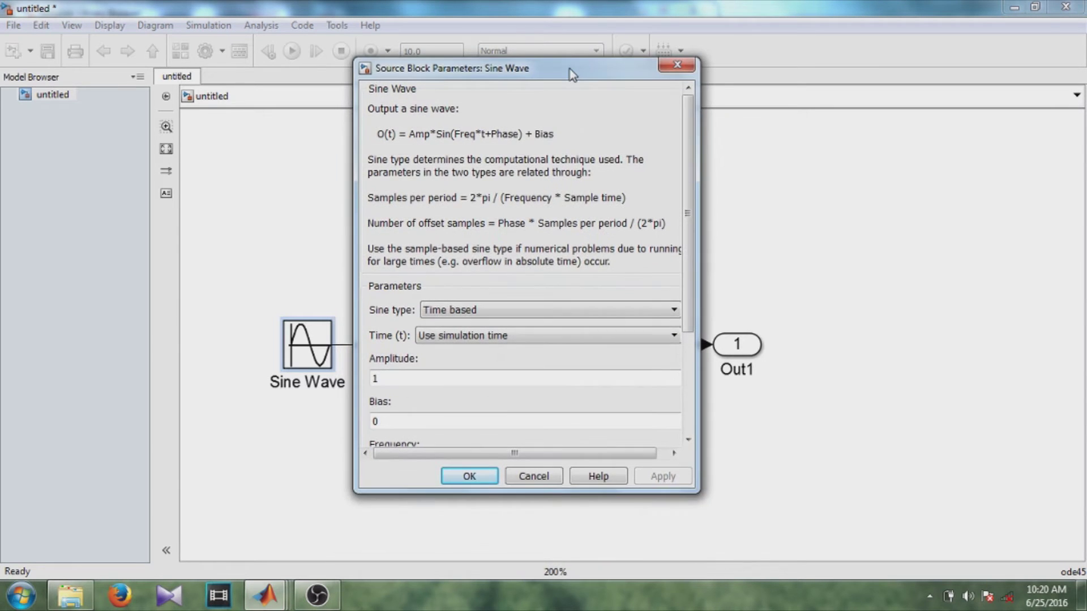
pyautogui.doubleClick(398, 375)
pyautogui.press('BackSpace')
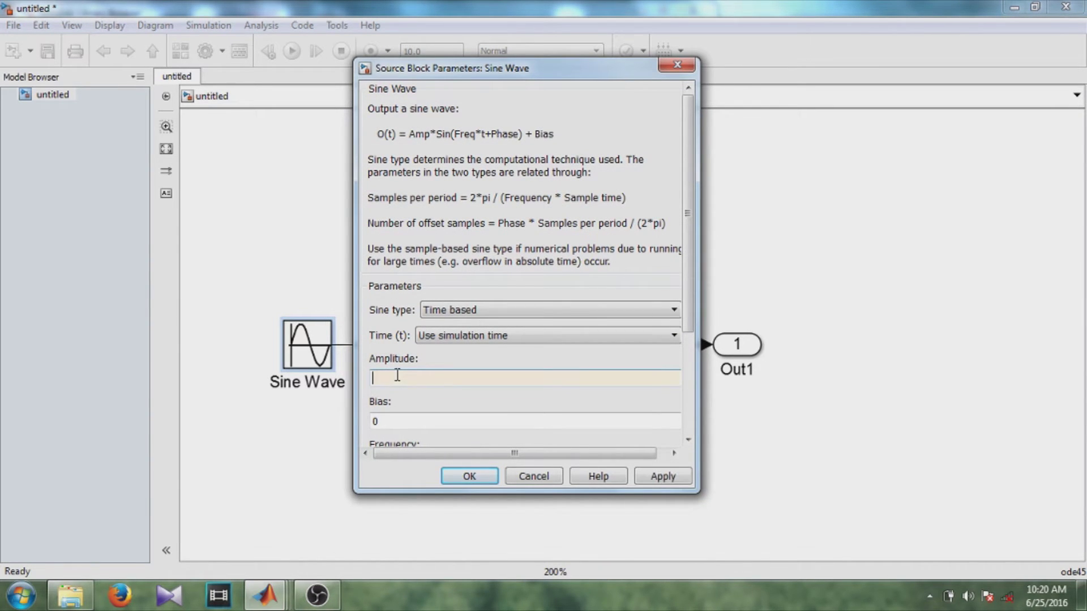
pyautogui.write('5')
pyautogui.click(656, 479)
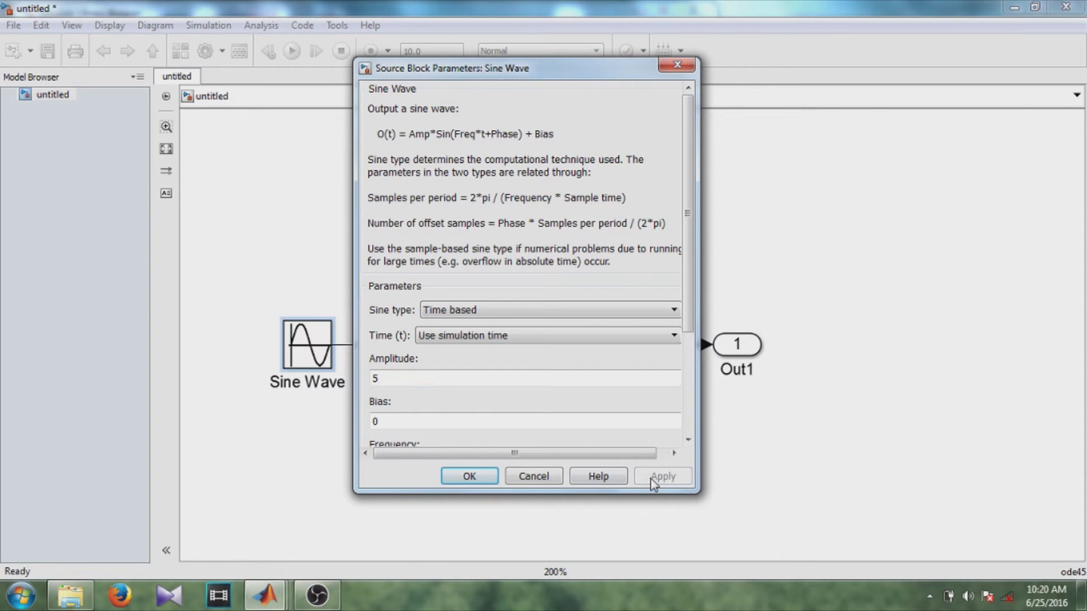
pyautogui.click(473, 479)
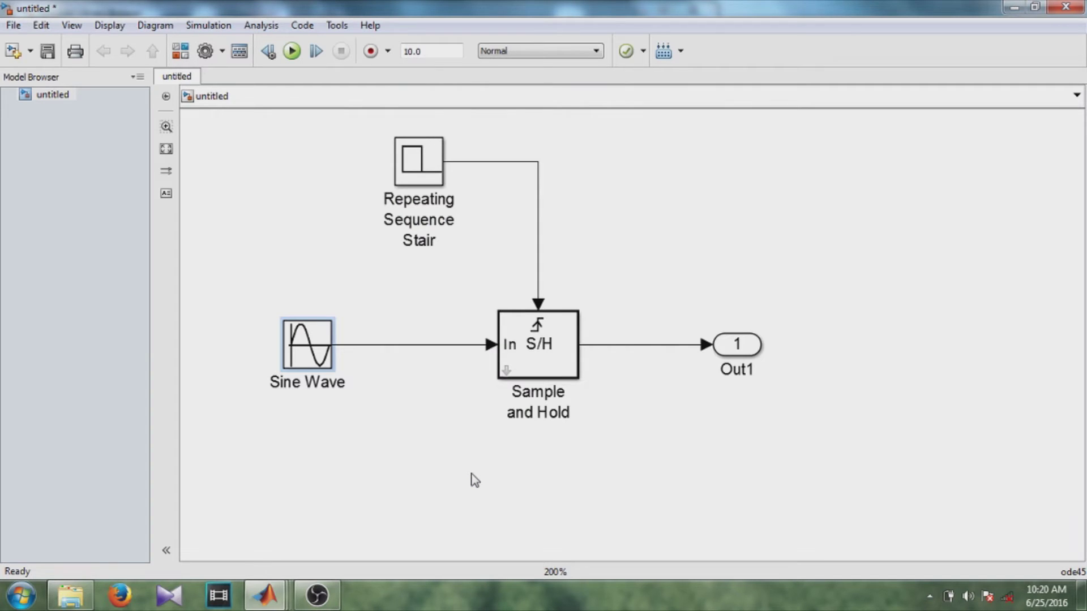
# Step: Set the Sample and Hold block's trigger type to Rising edge and apply it
pyautogui.doubleClick(546, 346)
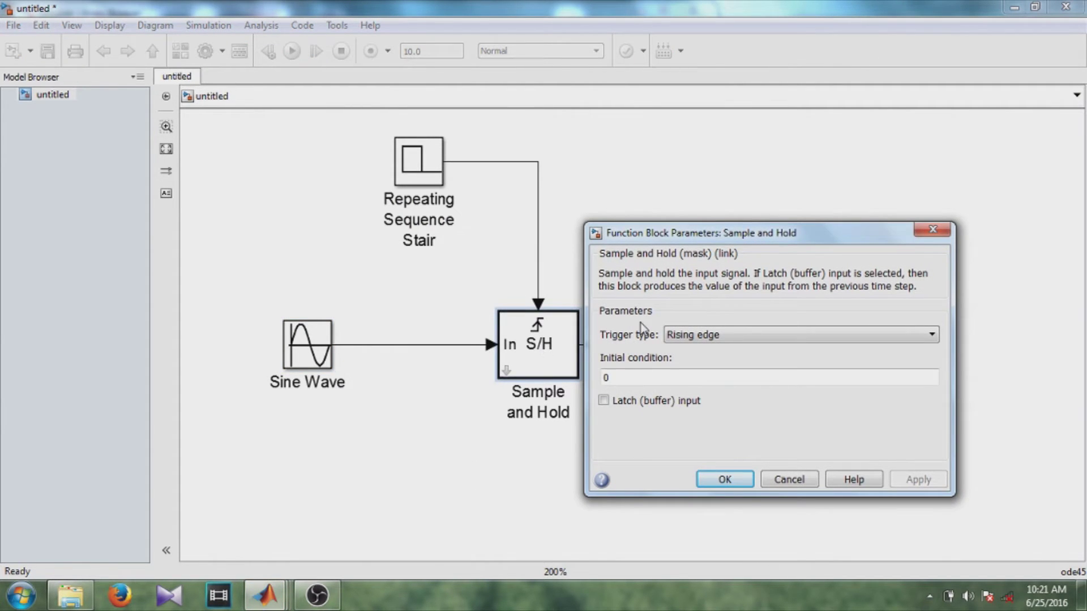
pyautogui.click(687, 337)
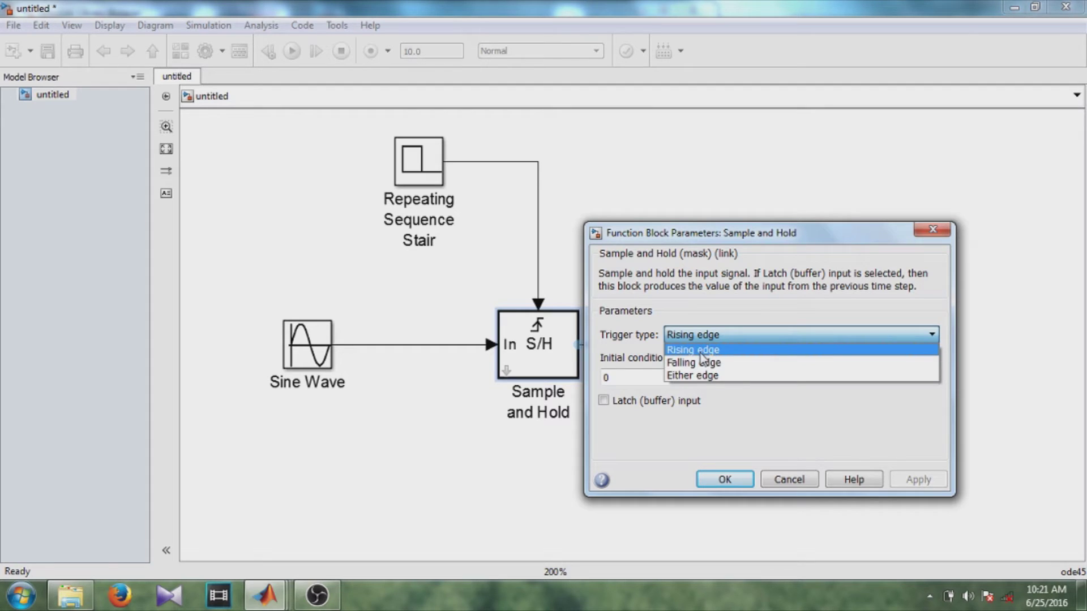
pyautogui.click(701, 351)
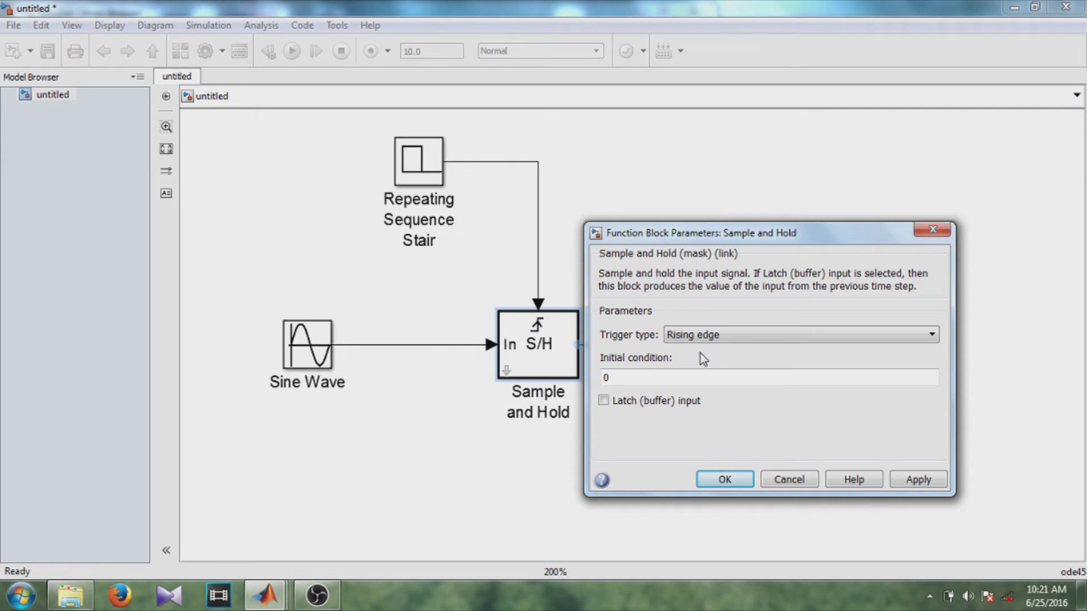
pyautogui.click(927, 481)
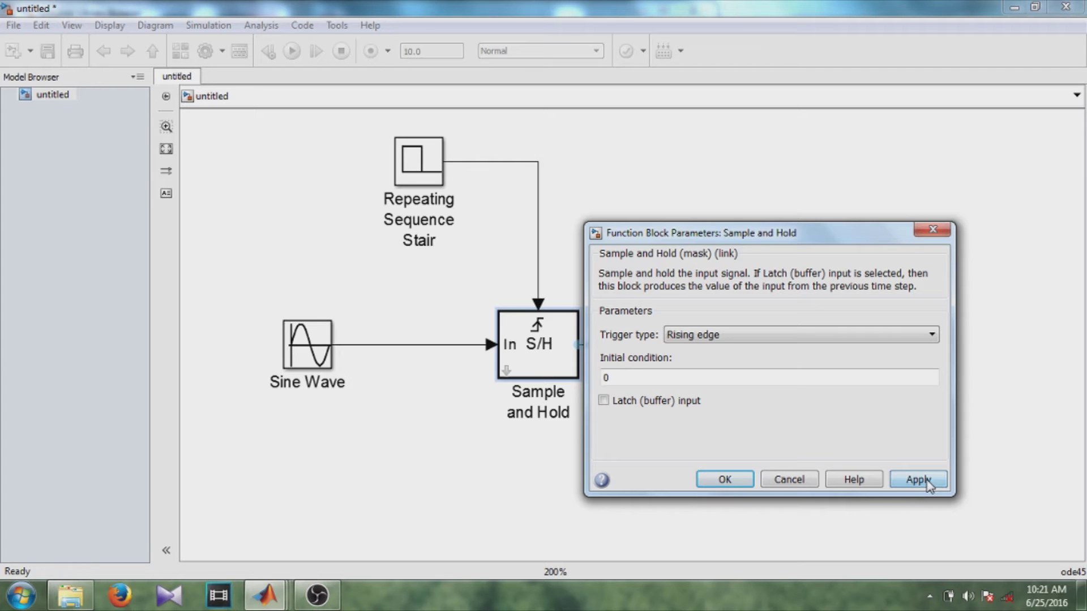
pyautogui.click(718, 479)
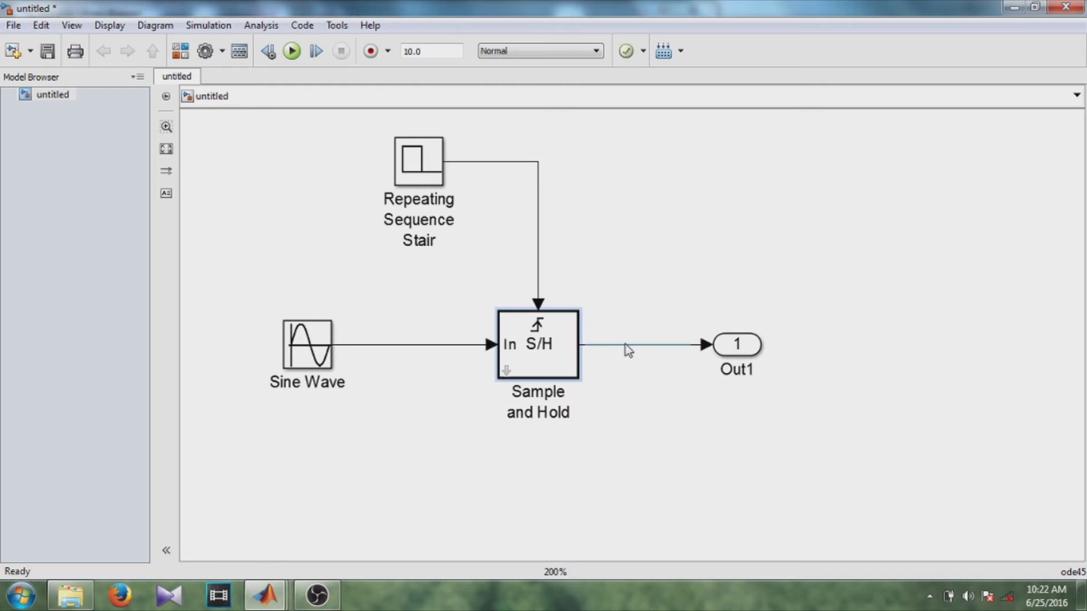
# Step: Create a Simulink Scope viewer connected to the signal between Sample and Hold and Out1
pyautogui.rightClick(625, 345)
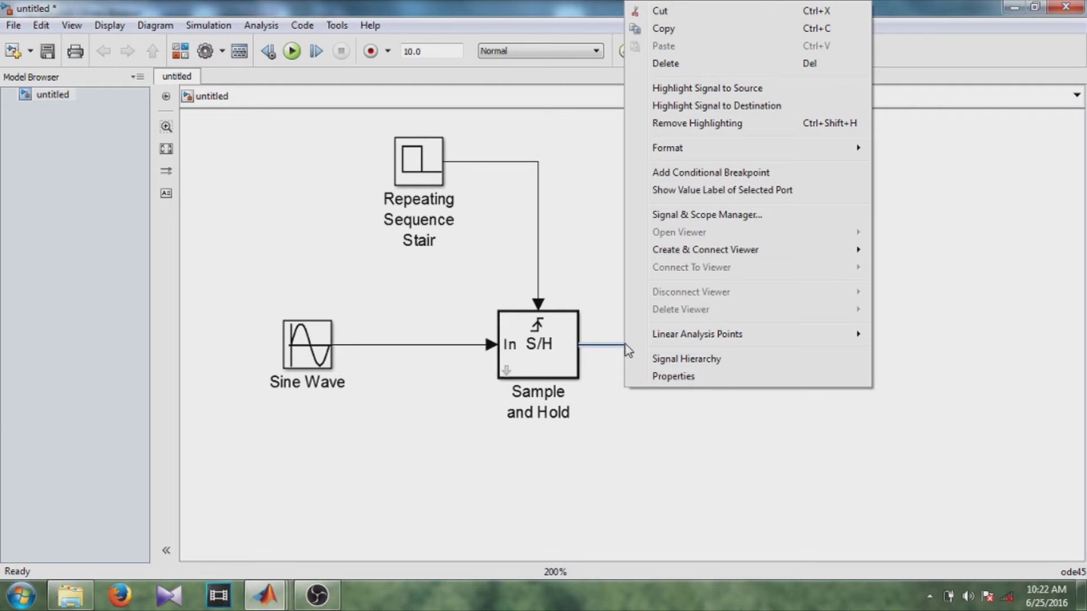
pyautogui.moveTo(679, 254)
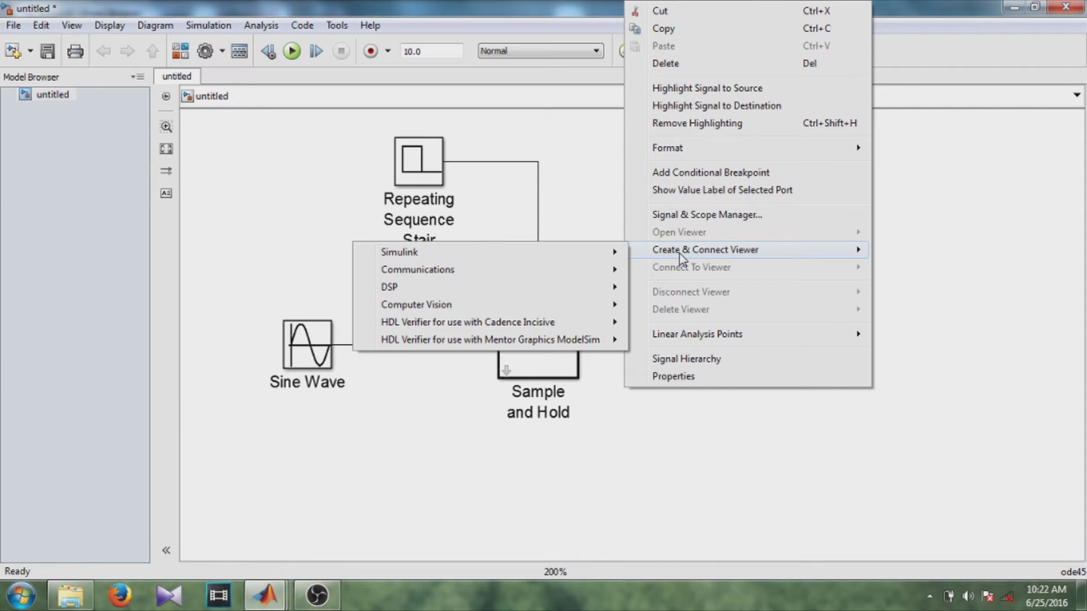
pyautogui.moveTo(599, 256)
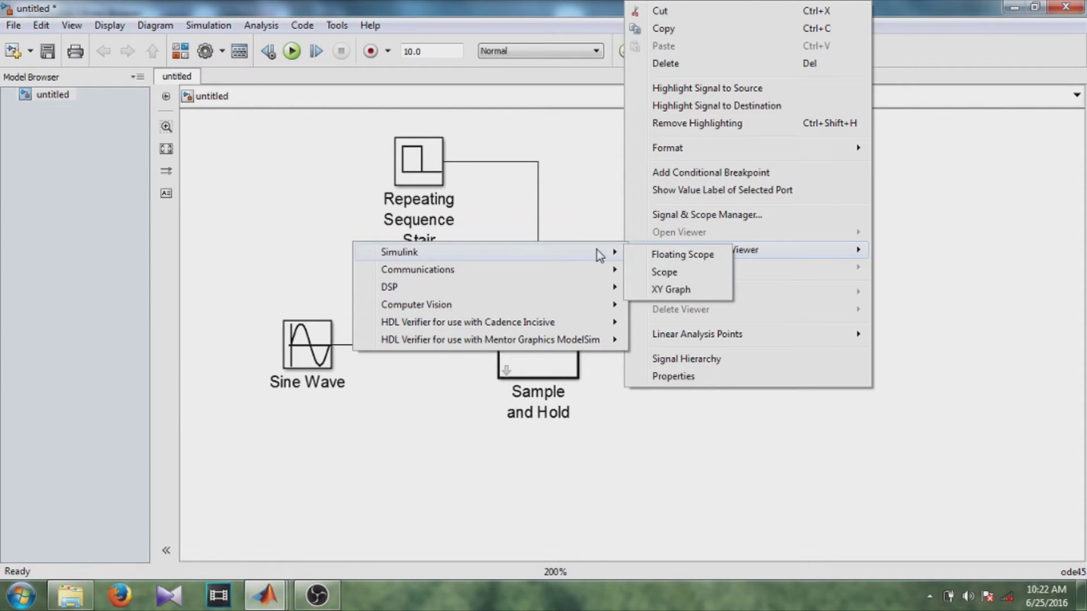
pyautogui.click(644, 274)
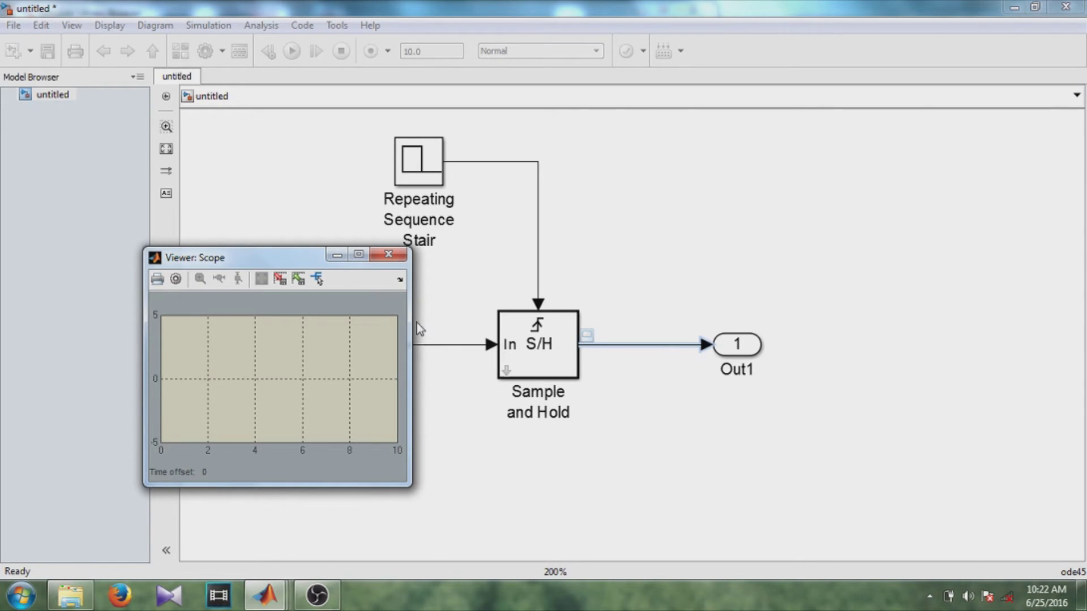
# Step: Set the scope viewer's number of axes to 3, apply it, and minimize the viewer
pyautogui.click(176, 279)
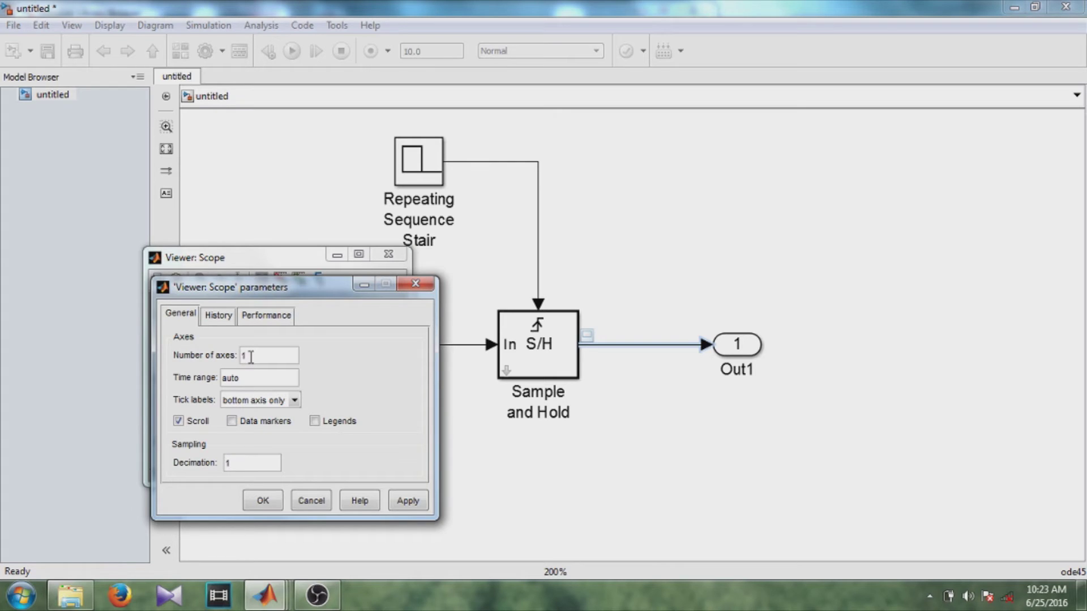
pyautogui.press('BackSpace')
pyautogui.write('3')
pyautogui.click(399, 504)
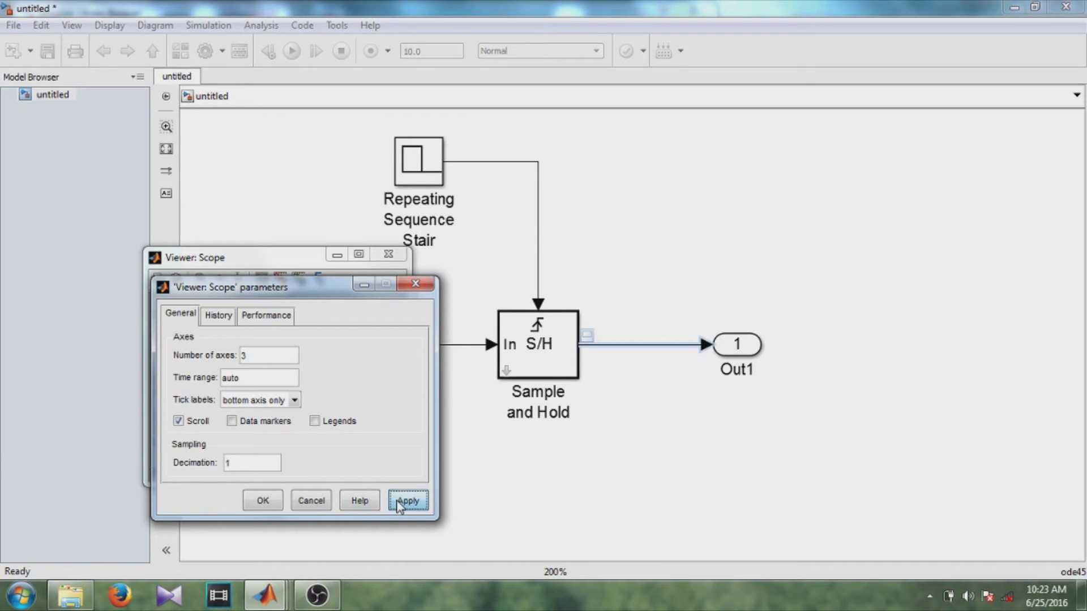
pyautogui.click(261, 500)
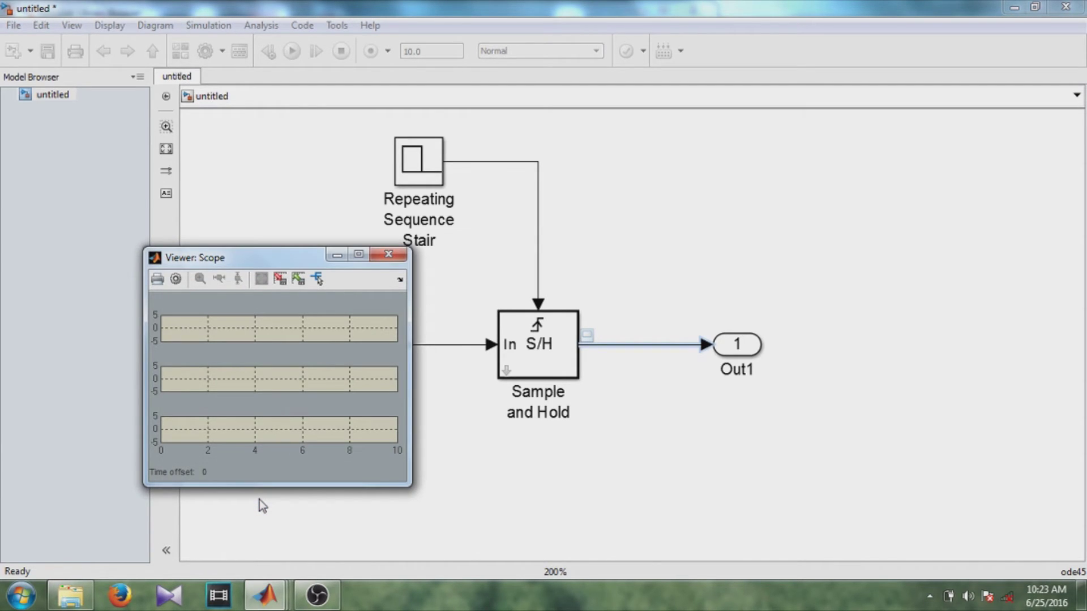
pyautogui.click(537, 359)
pyautogui.click(350, 335)
pyautogui.click(331, 258)
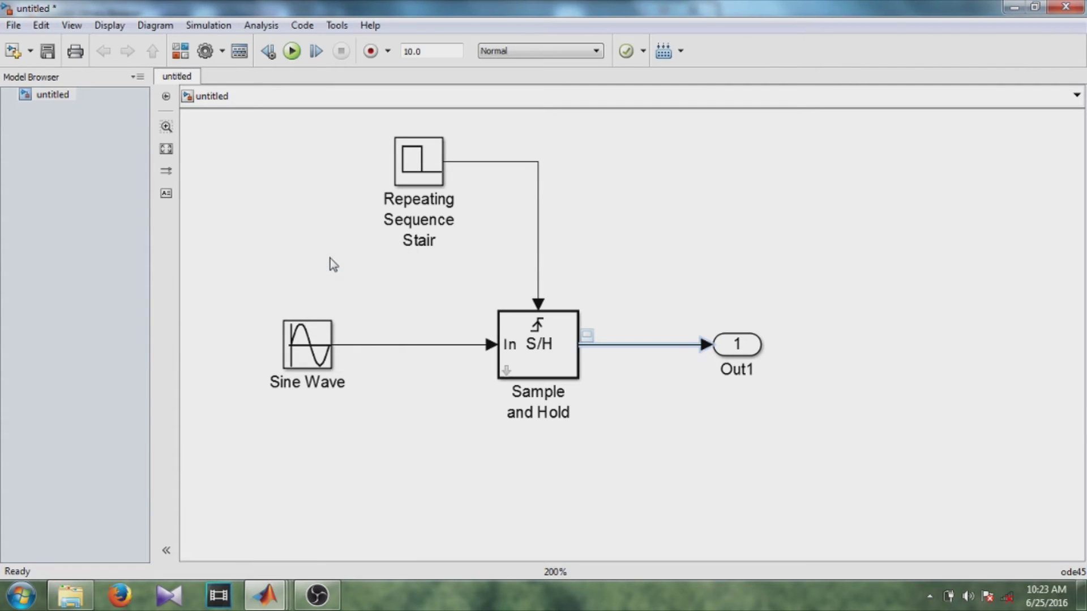
# Step: Connect the Repeating Sequence Stair output signal to Axis 2 of the existing Scope viewer
pyautogui.click(464, 164)
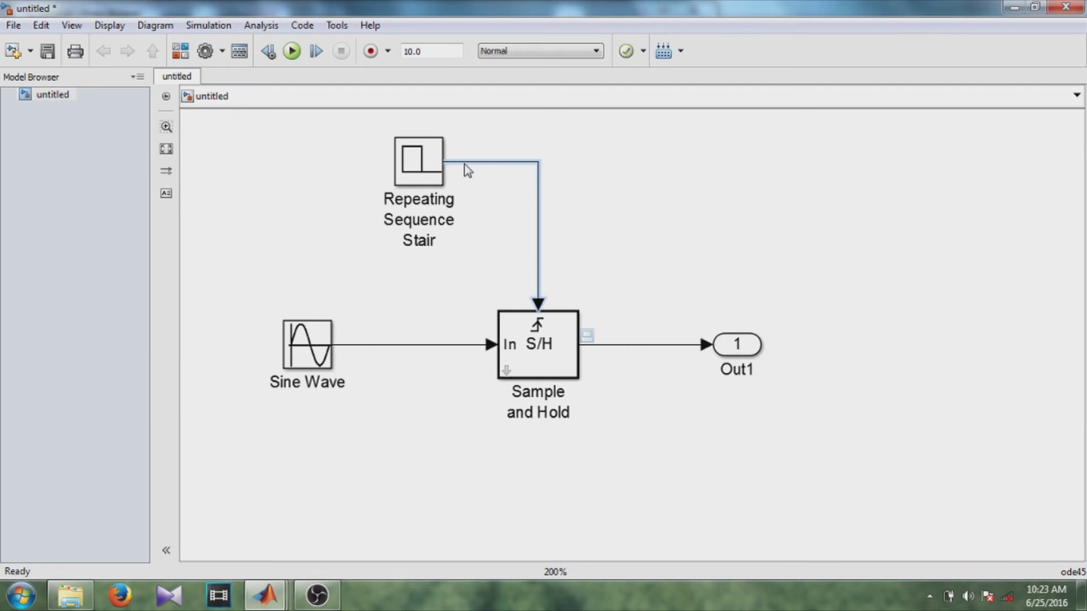
pyautogui.rightClick(465, 164)
pyautogui.moveTo(526, 419)
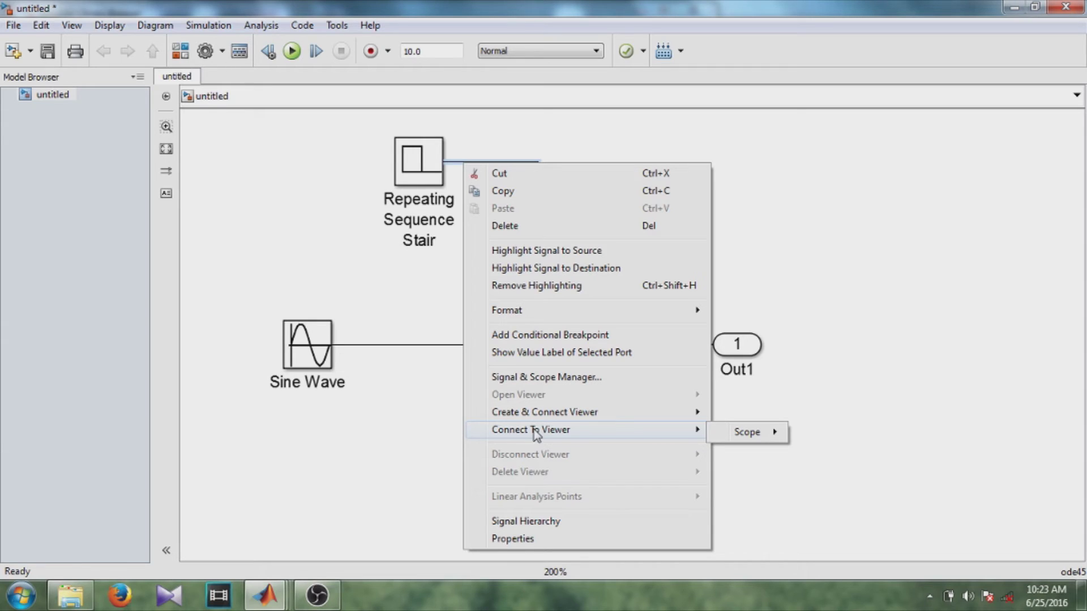
pyautogui.moveTo(728, 433)
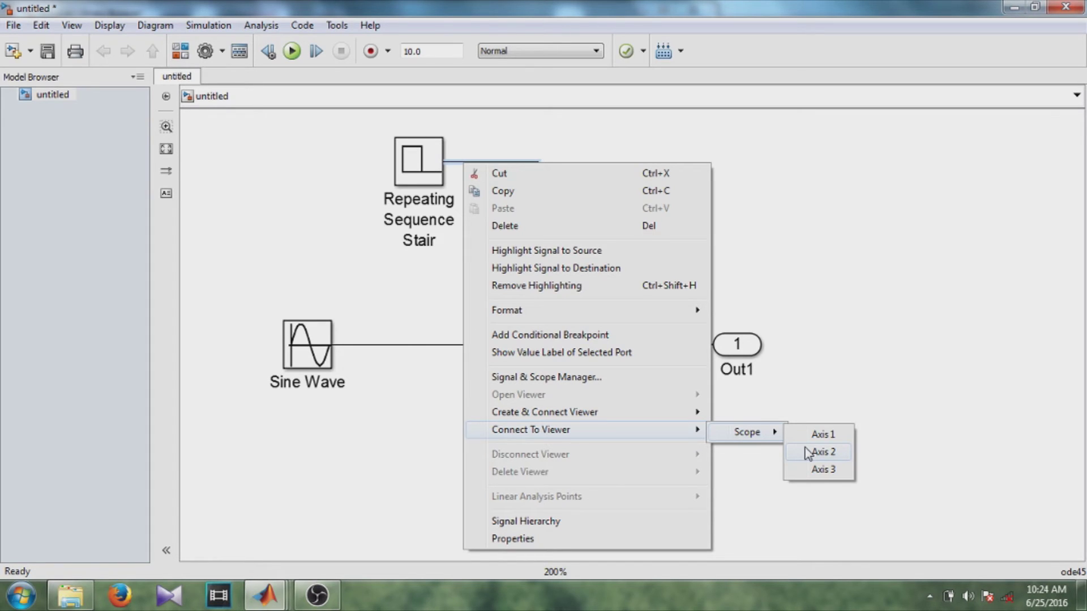
pyautogui.click(822, 451)
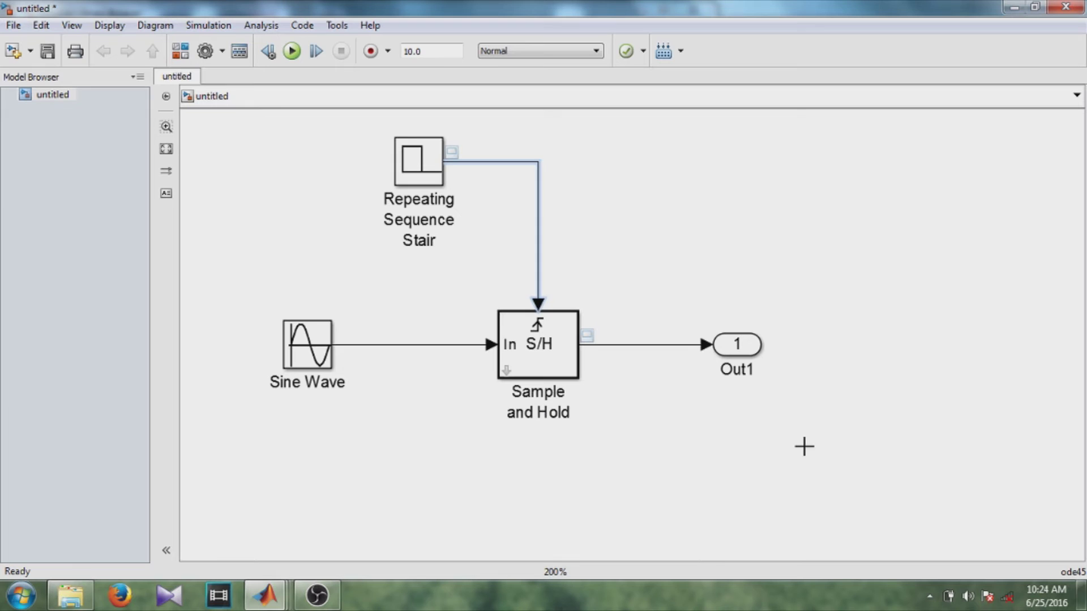
# Step: Connect the Sine Wave output signal to Axis 3 of the existing Scope viewer
pyautogui.click(373, 345)
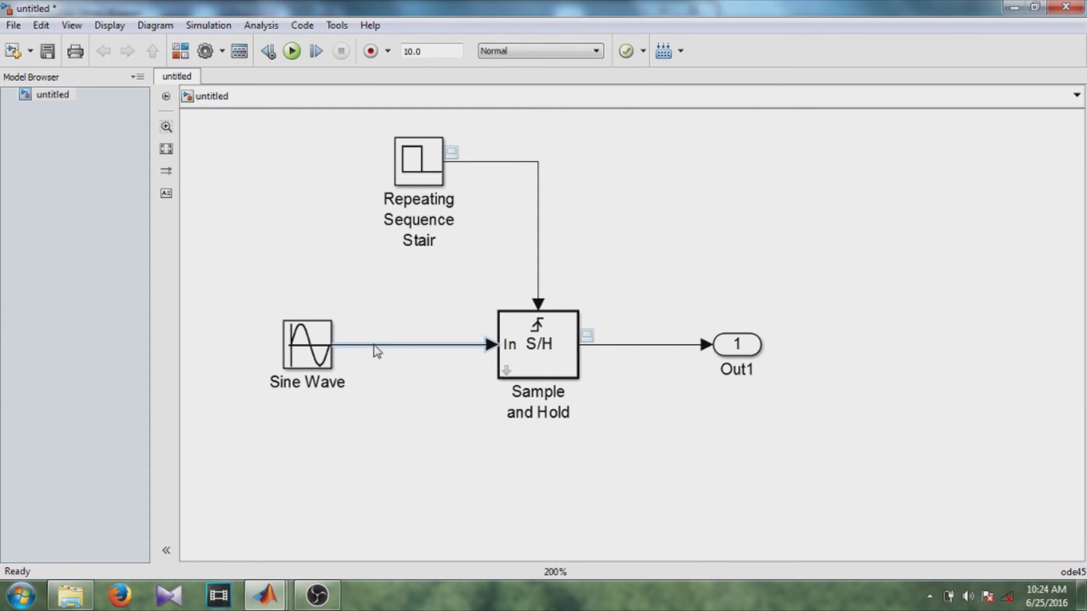
pyautogui.rightClick(373, 345)
pyautogui.moveTo(439, 273)
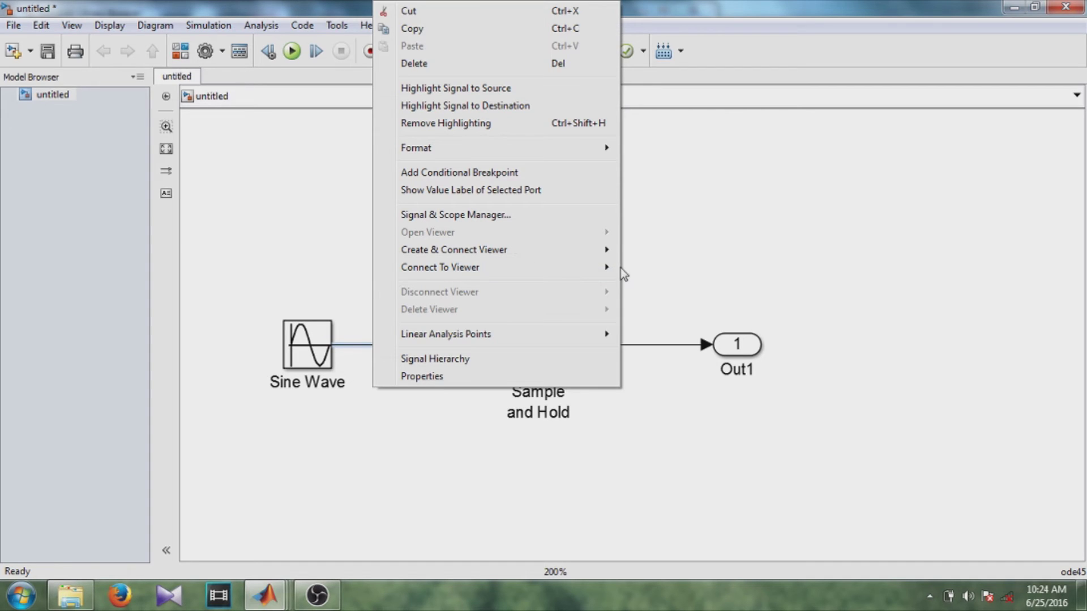
pyautogui.moveTo(659, 270)
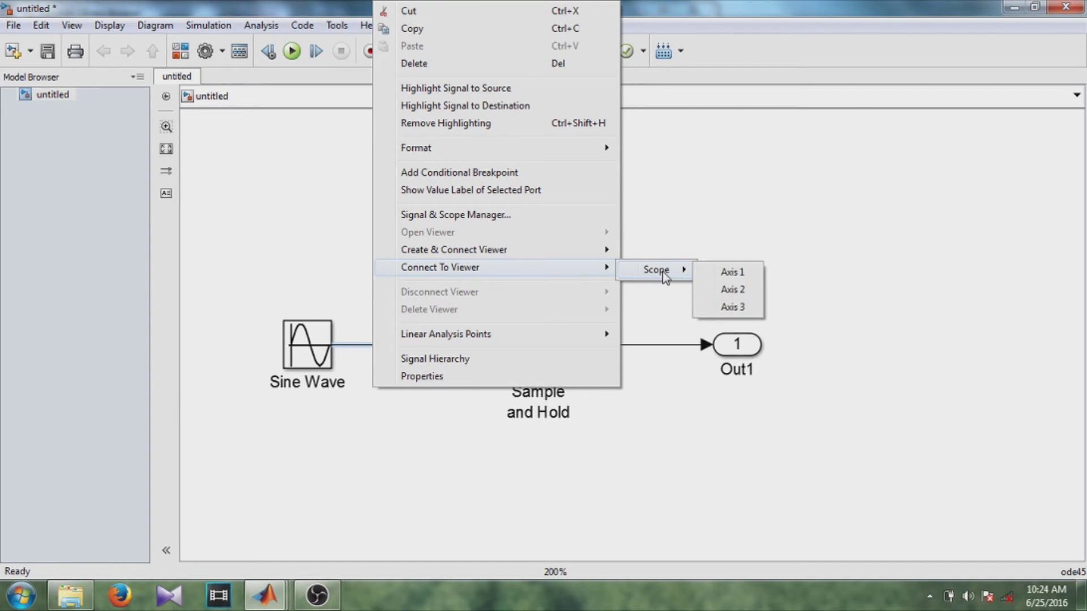
pyautogui.click(733, 308)
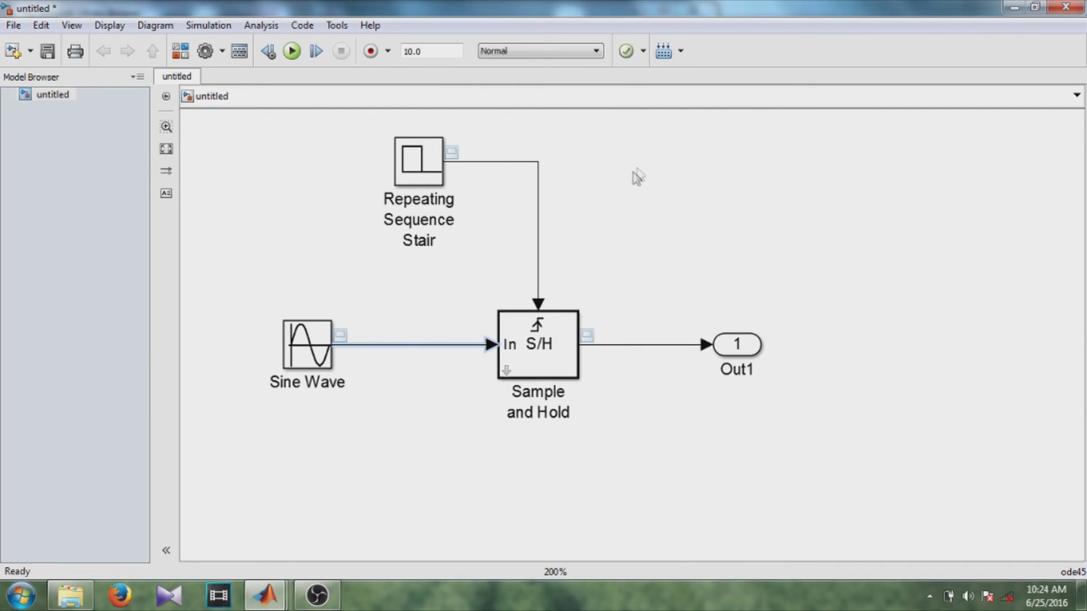
# Step: Run the simulation, then open the Scope viewer maximized and autoscale its plots
pyautogui.moveTo(453, 159)
pyautogui.moveTo(345, 341)
pyautogui.click(294, 54)
pyautogui.doubleClick(341, 335)
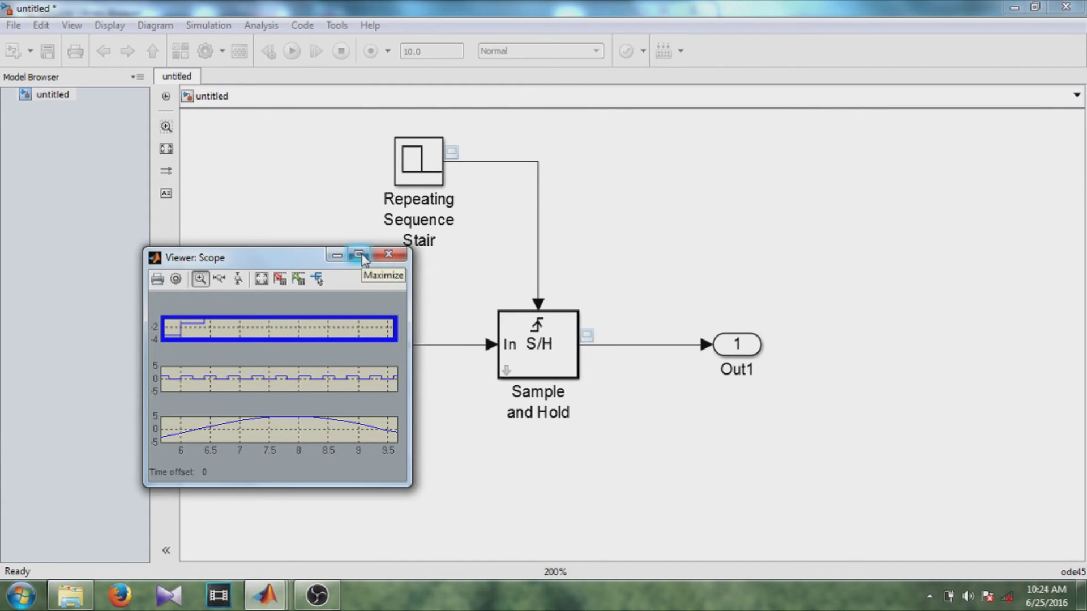
pyautogui.click(360, 254)
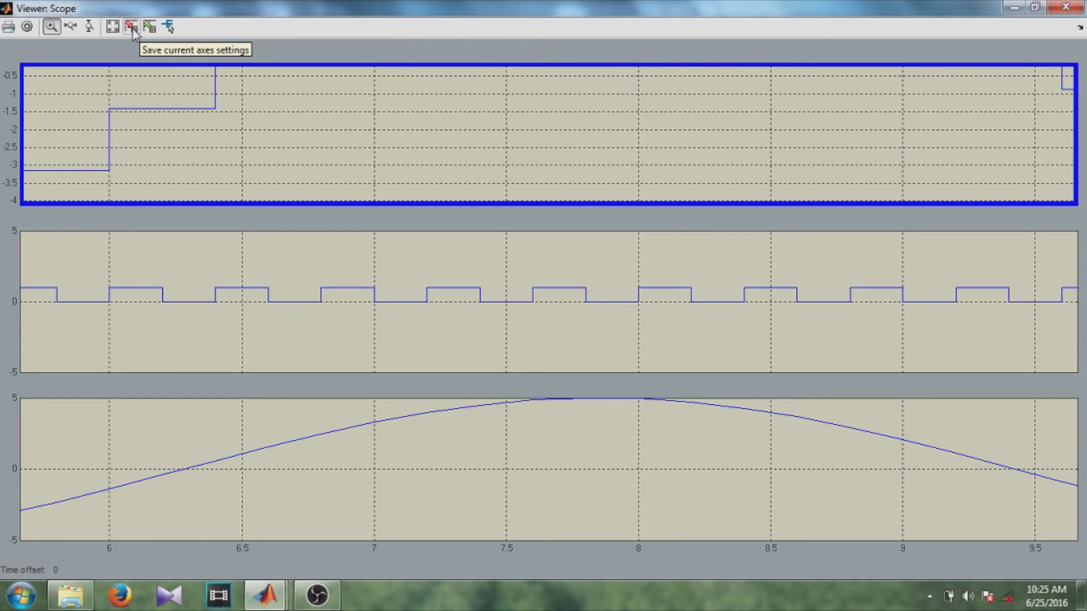
pyautogui.click(113, 29)
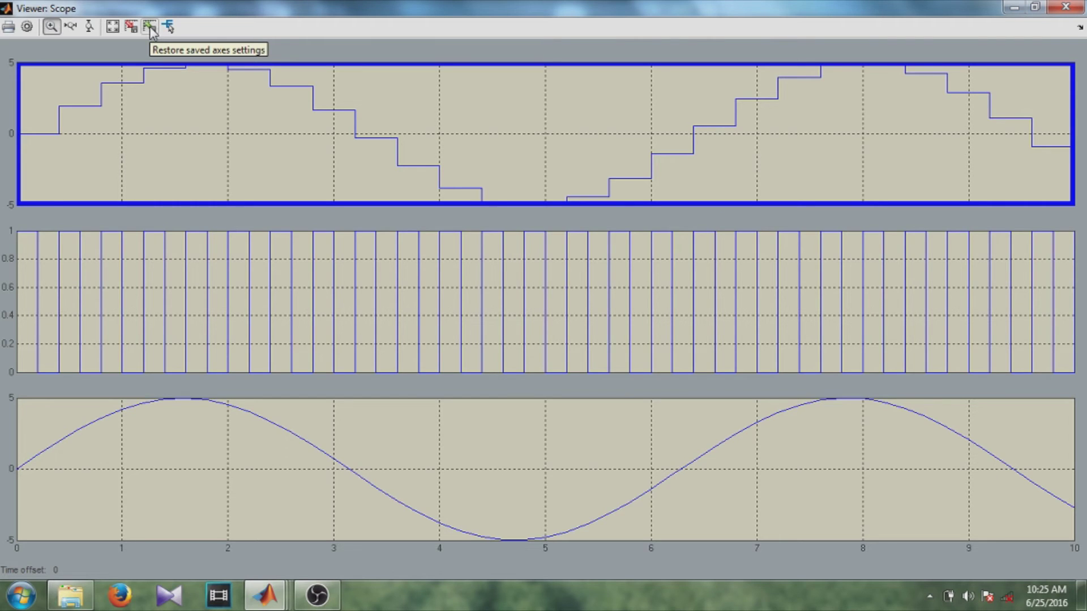
# Step: Set the Y-limits of the scope's axis 1 to -6 minimum and 6 maximum
pyautogui.rightClick(212, 155)
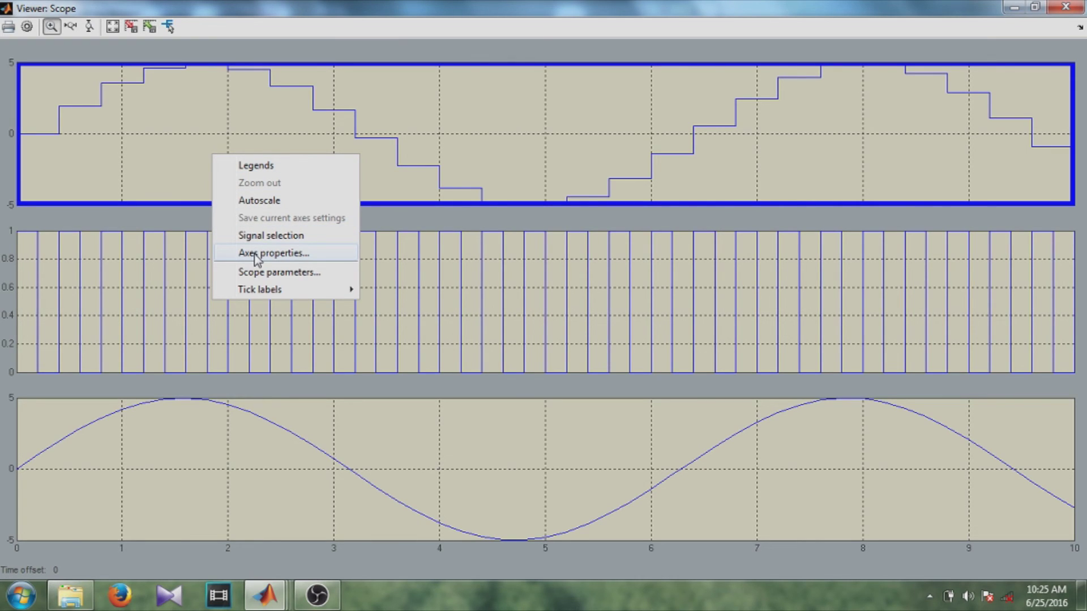
pyautogui.click(258, 254)
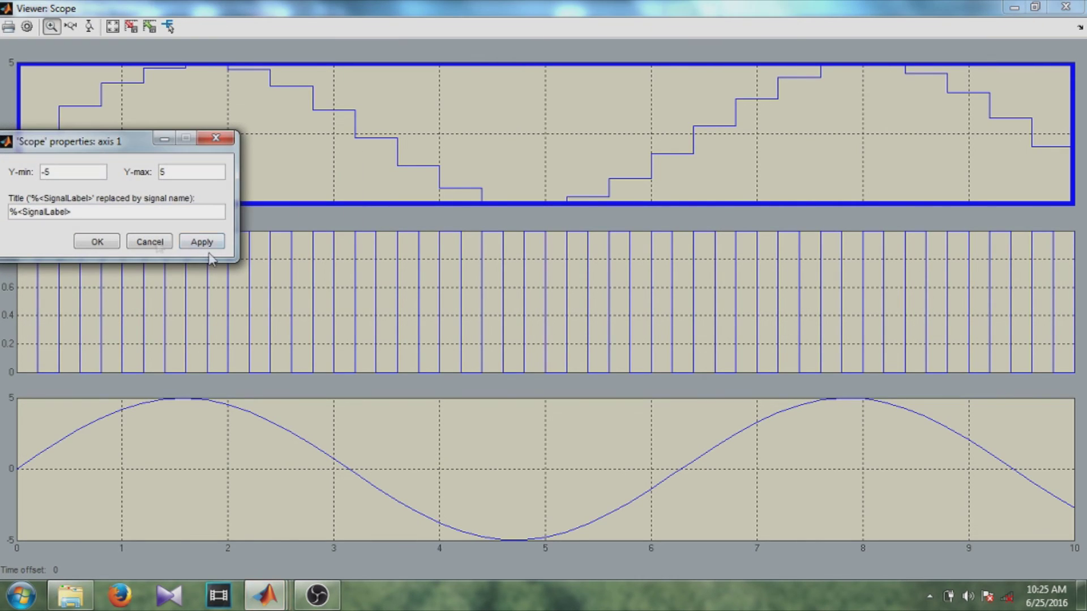
pyautogui.click(66, 171)
pyautogui.press('BackSpace')
pyautogui.write('6')
pyautogui.click(174, 168)
pyautogui.press('BackSpace')
pyautogui.write('6')
pyautogui.click(197, 242)
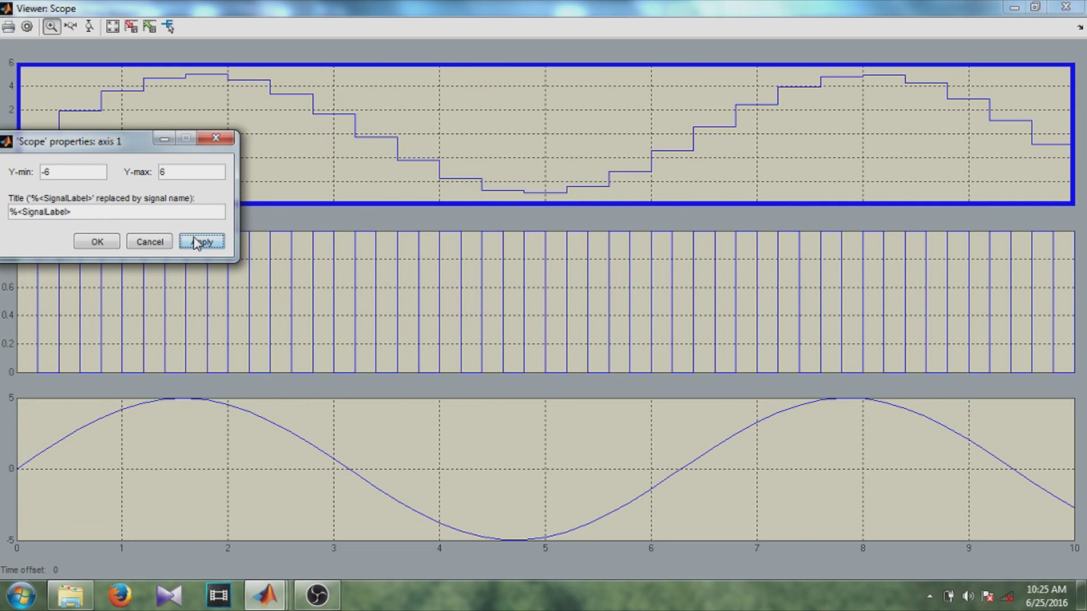
pyautogui.click(95, 241)
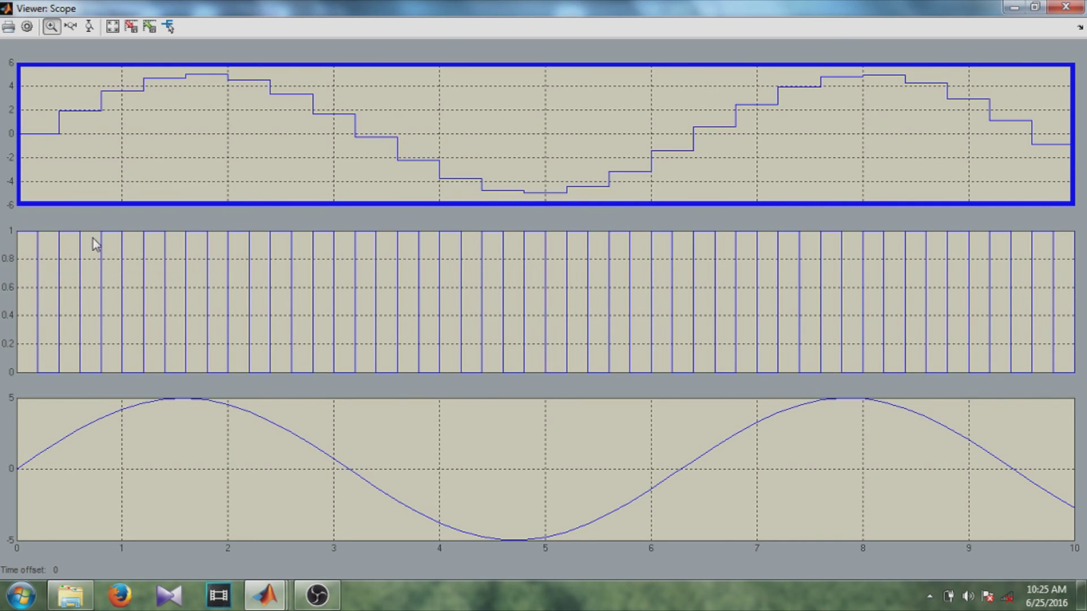
# Step: Set the Y-limits of the scope's axis 2 to -1 minimum and 2 maximum
pyautogui.rightClick(140, 299)
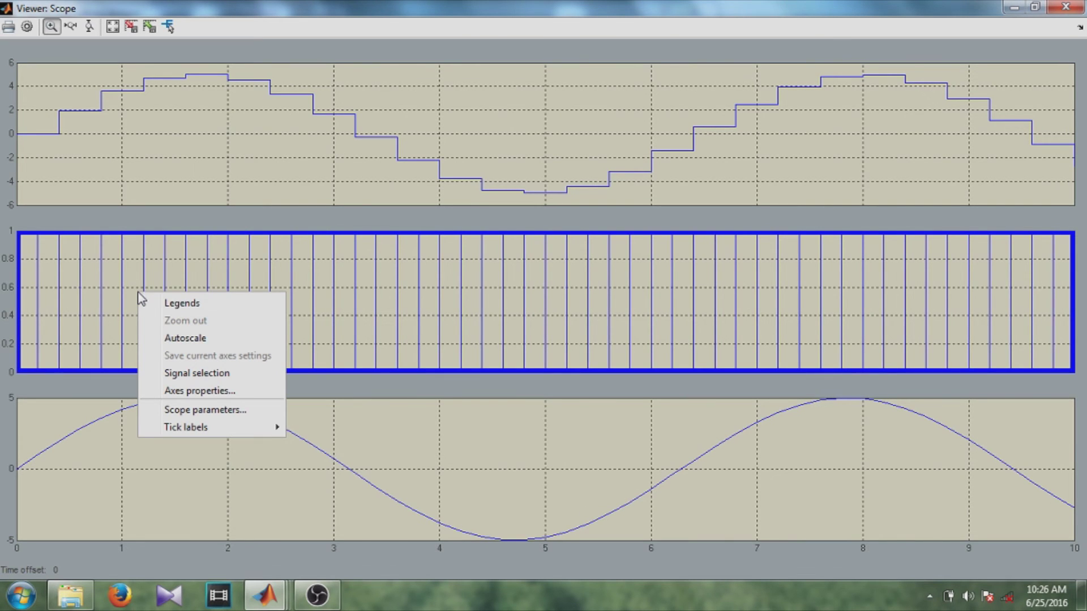
pyautogui.click(203, 392)
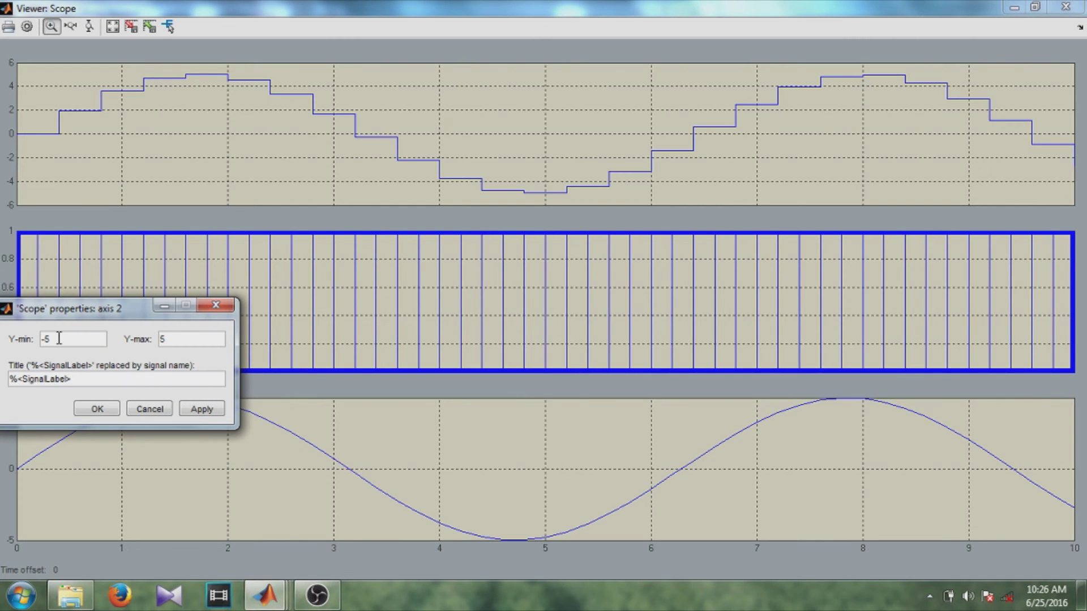
pyautogui.press('BackSpace')
pyautogui.write('1')
pyautogui.click(169, 339)
pyautogui.press('BackSpace')
pyautogui.write('2')
pyautogui.click(205, 412)
pyautogui.click(107, 408)
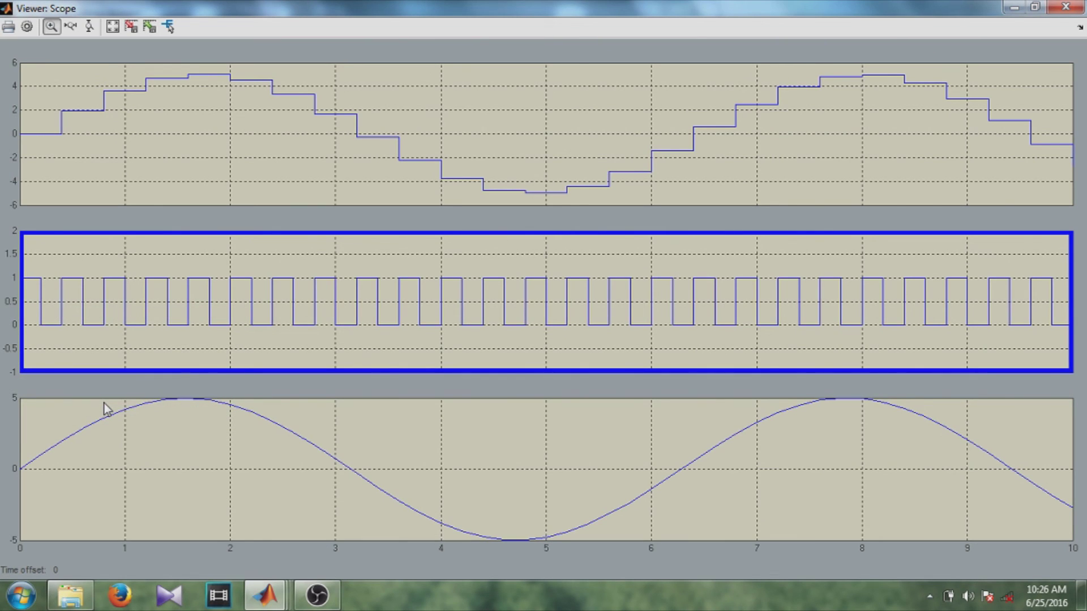
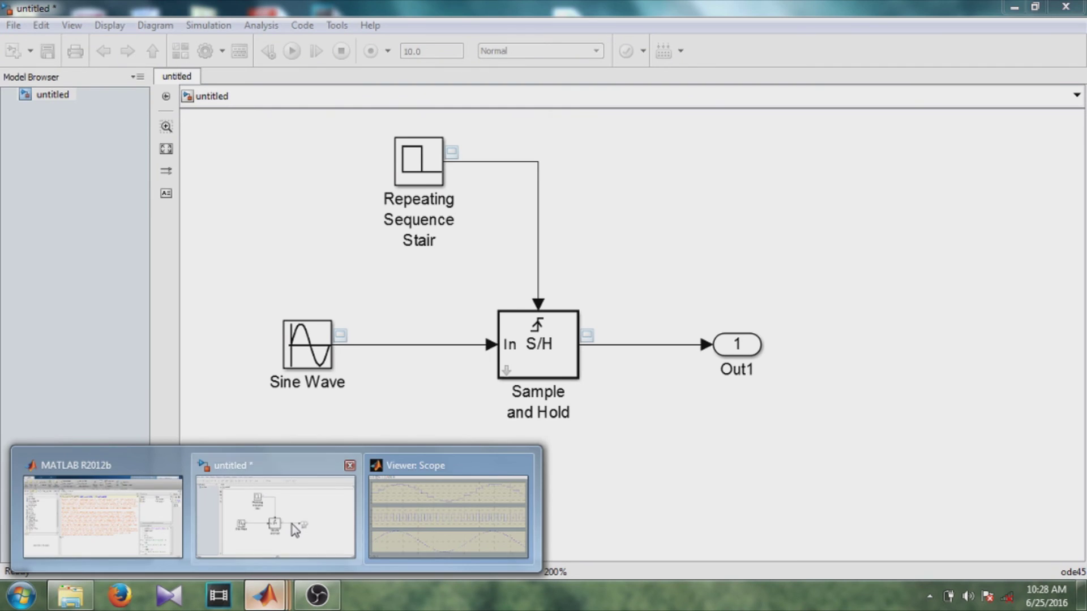
# Step: Switch to the main MATLAB R2012b window with the Command Window
pyautogui.moveTo(269, 601)
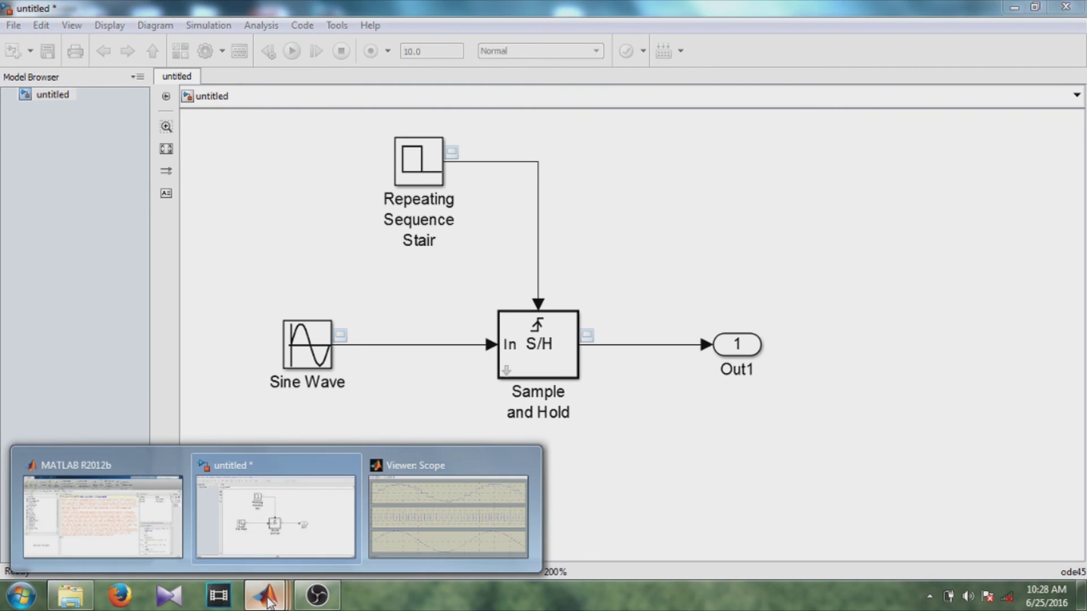
pyautogui.moveTo(114, 526)
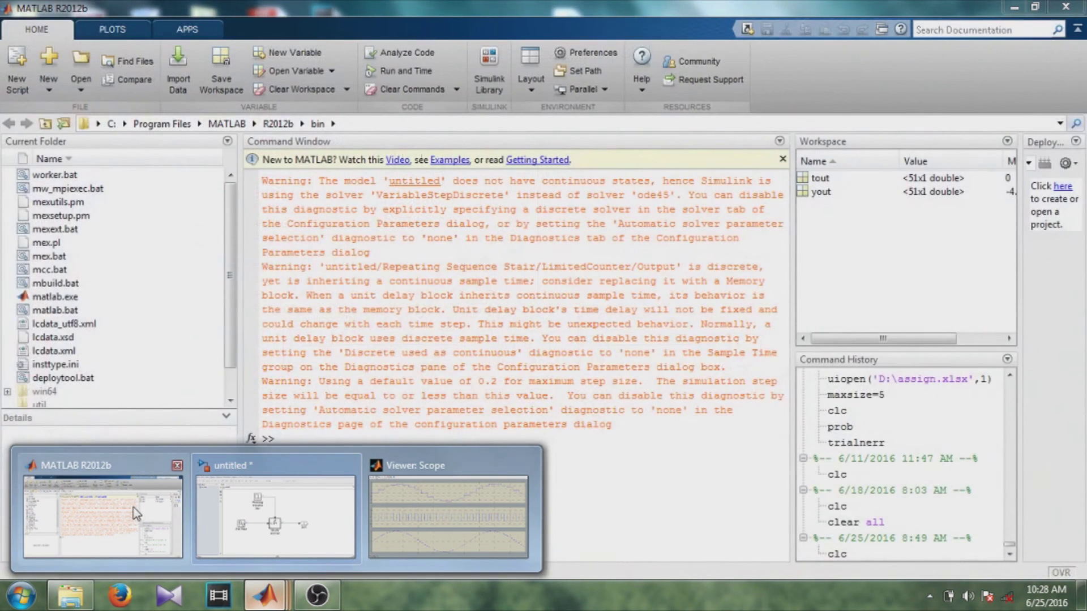
pyautogui.click(136, 512)
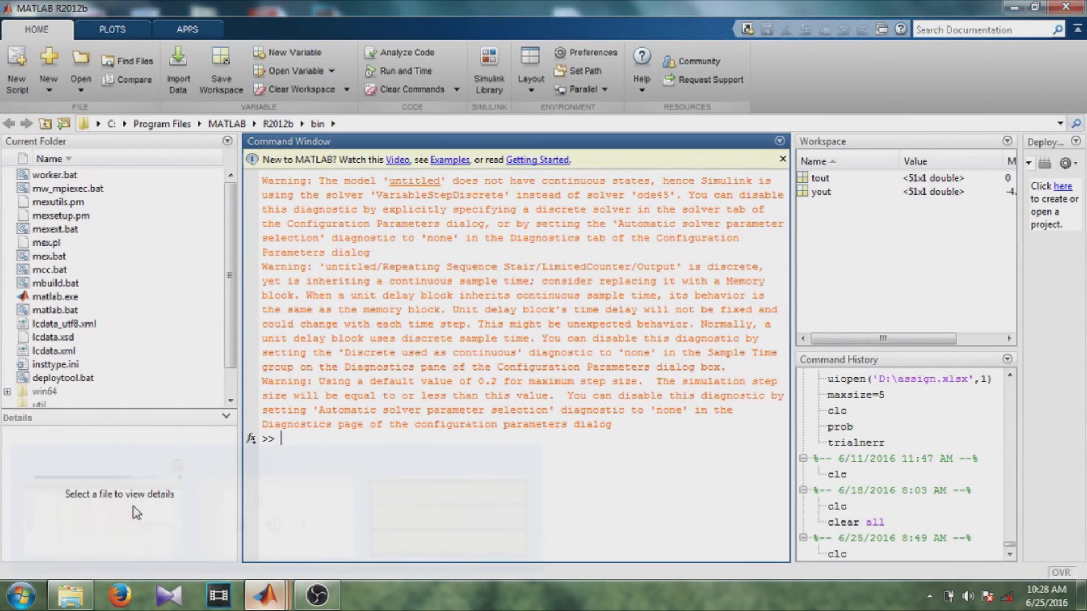
# Step: Open the Simulink Library Browser and search the block libraries for "scope"
pyautogui.click(488, 72)
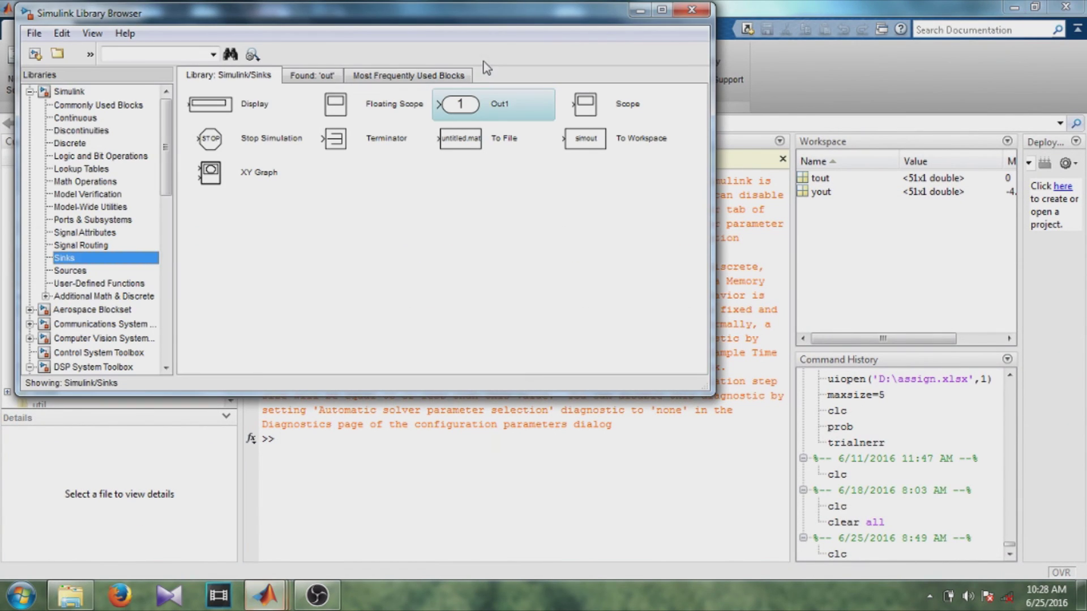
pyautogui.click(108, 55)
pyautogui.write('sco')
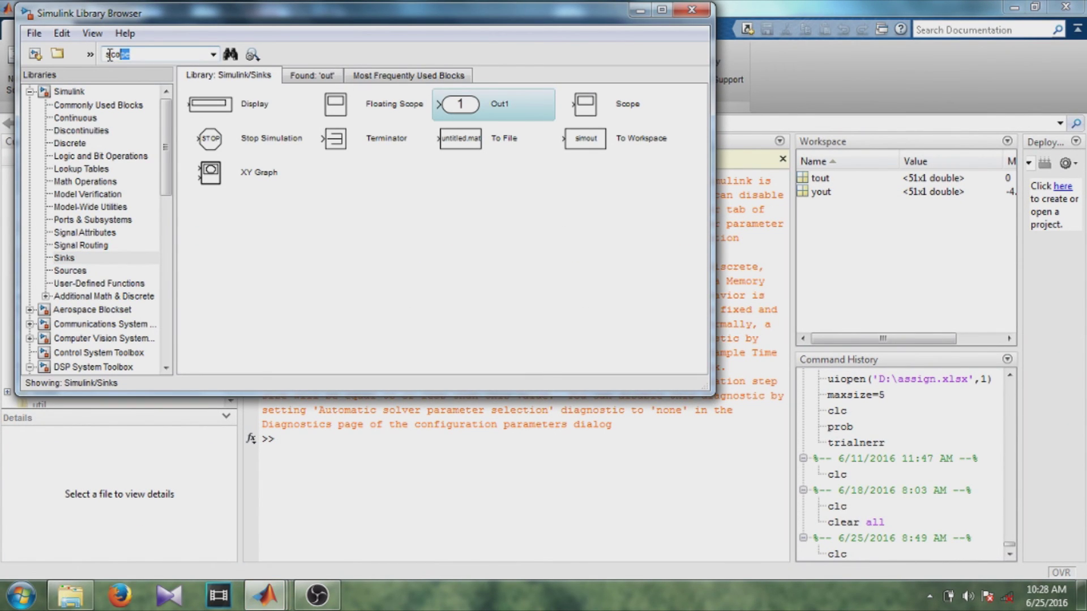
pyautogui.write('pe')
pyautogui.press('Return')
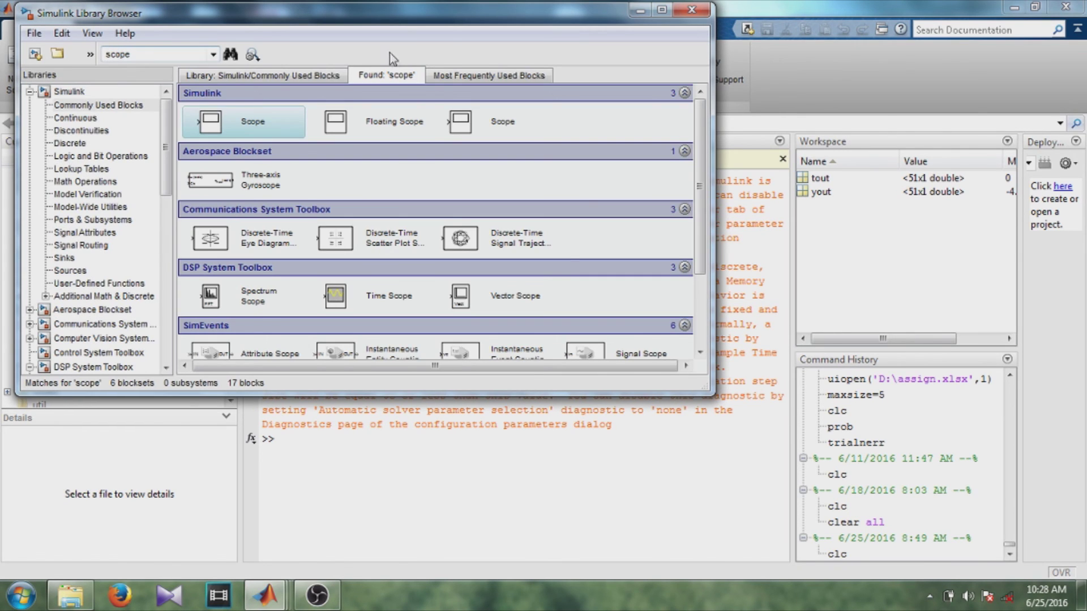
# Step: Add a Simulink Scope block to the untitled model and place it above and to the right of the Out1 block
pyautogui.click(460, 123)
pyautogui.rightClick(460, 125)
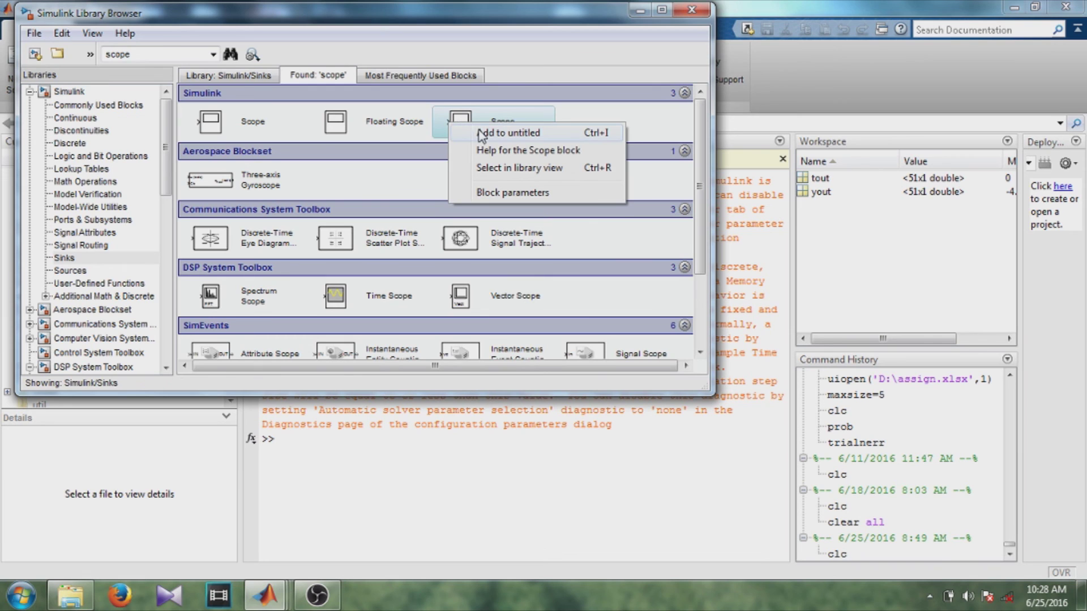
pyautogui.click(482, 134)
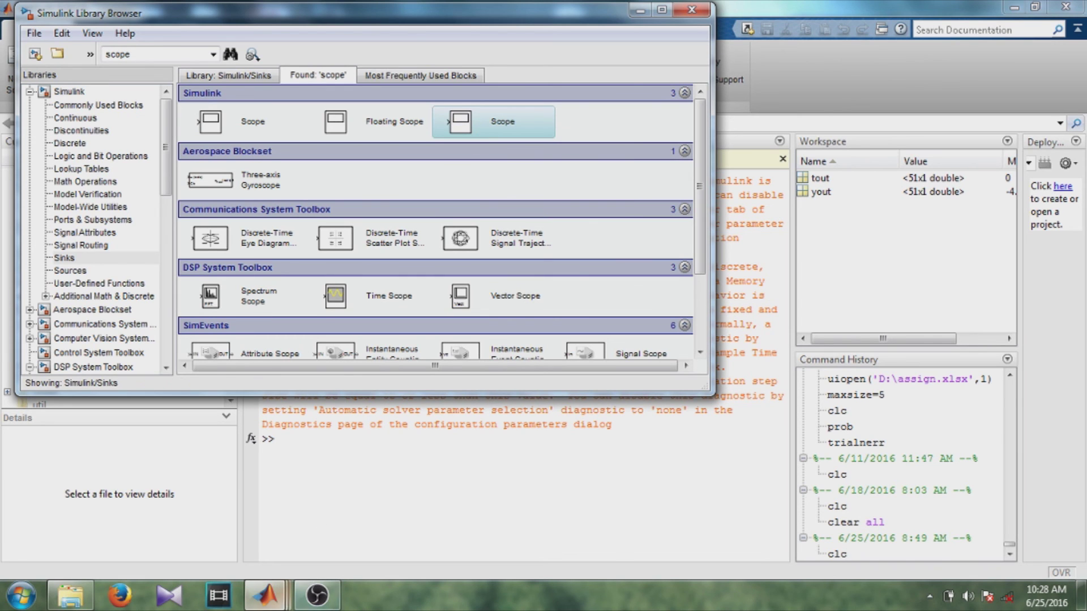
pyautogui.click(265, 594)
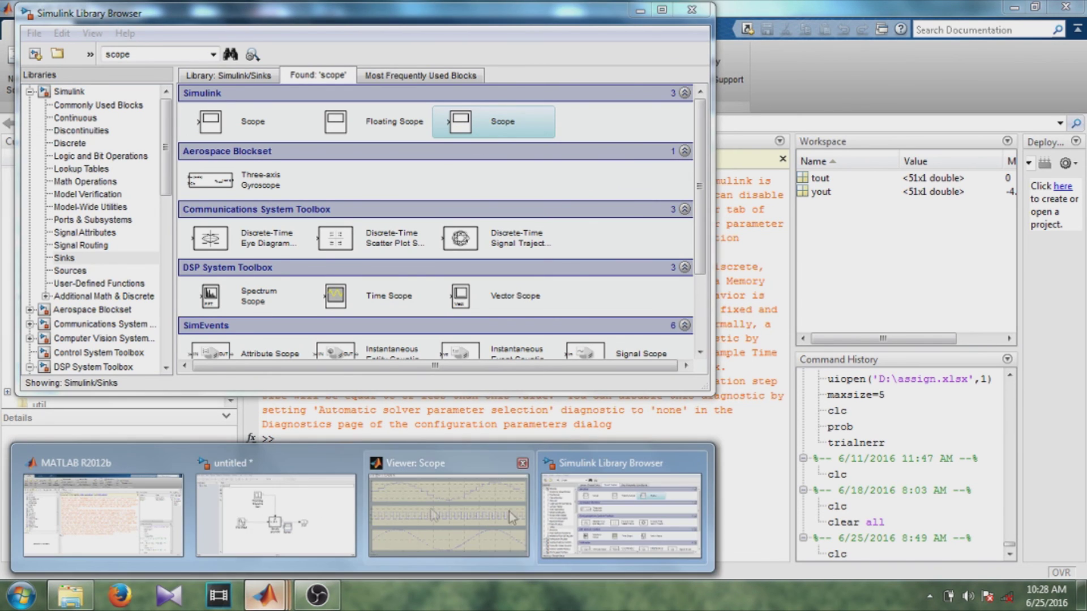
pyautogui.click(303, 512)
pyautogui.moveTo(629, 382); pyautogui.dragTo(807, 197)
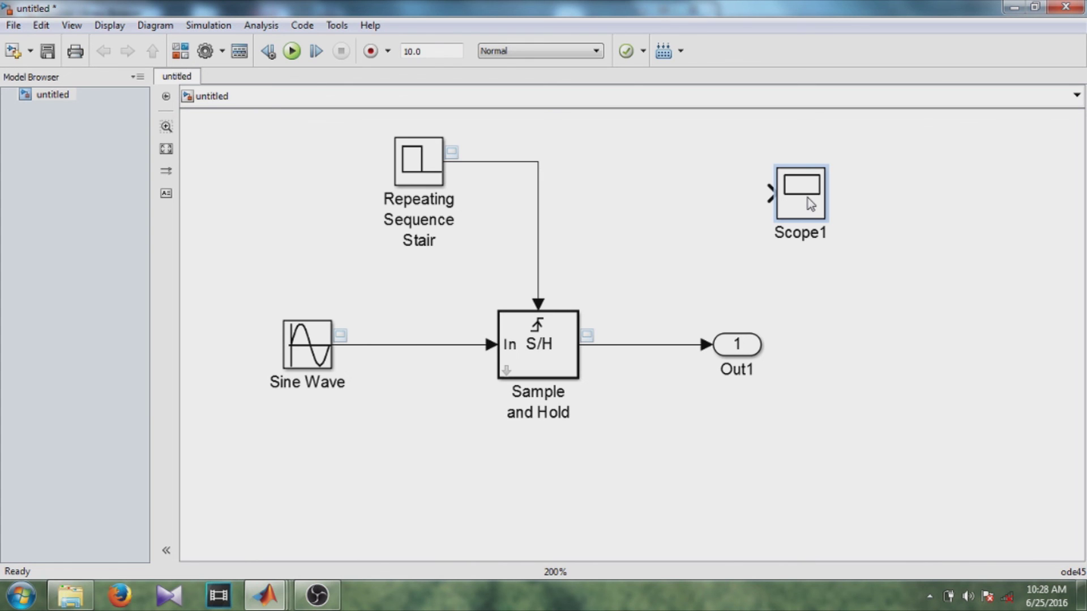
# Step: Set the number of axes to 3 in the parameters of the Scope1 block
pyautogui.doubleClick(807, 198)
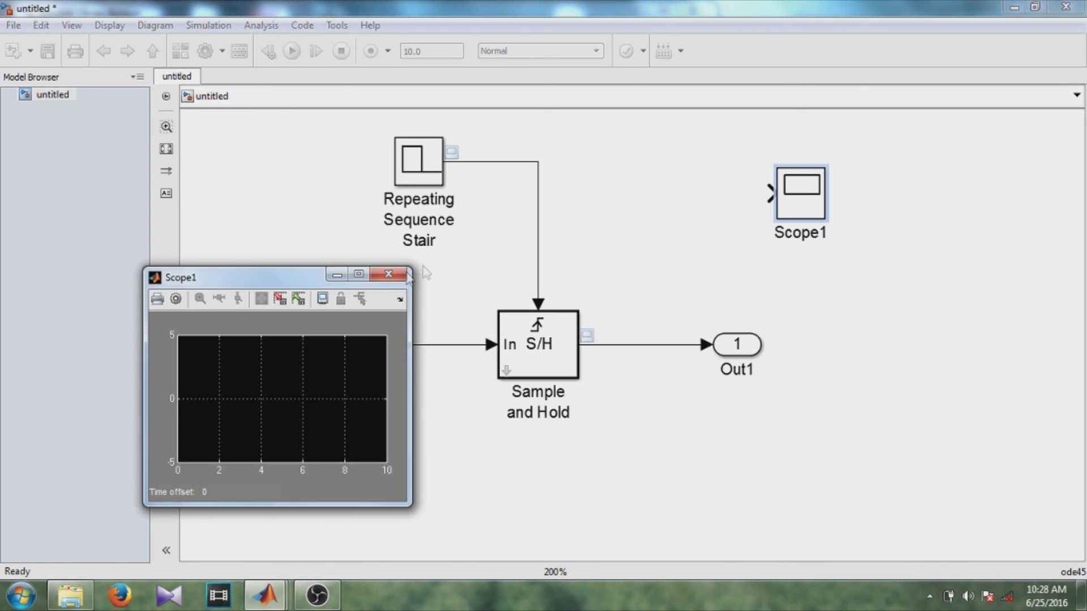
pyautogui.click(177, 300)
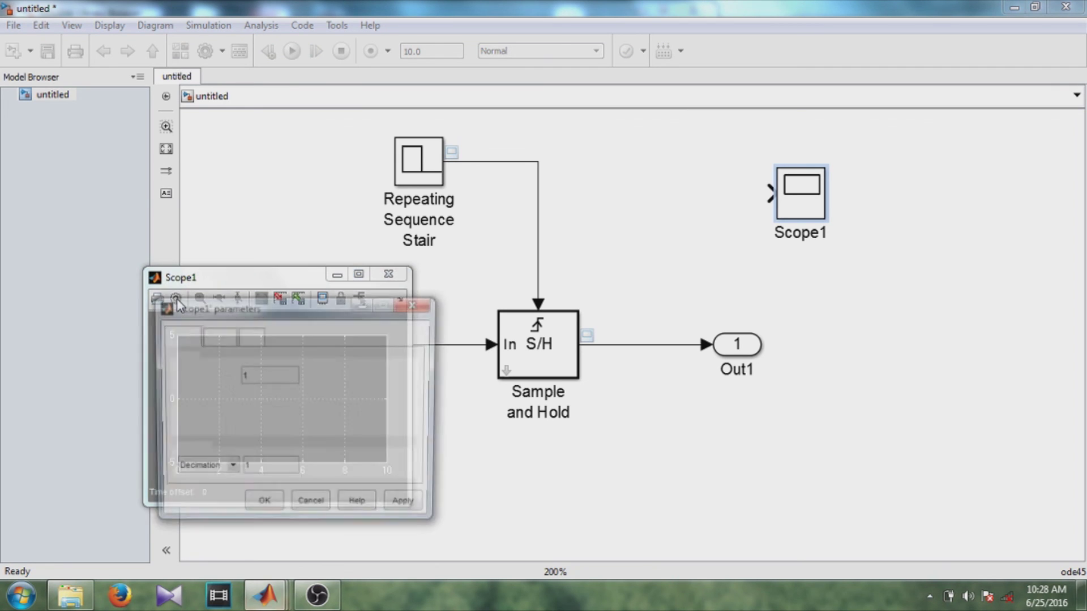
pyautogui.click(275, 377)
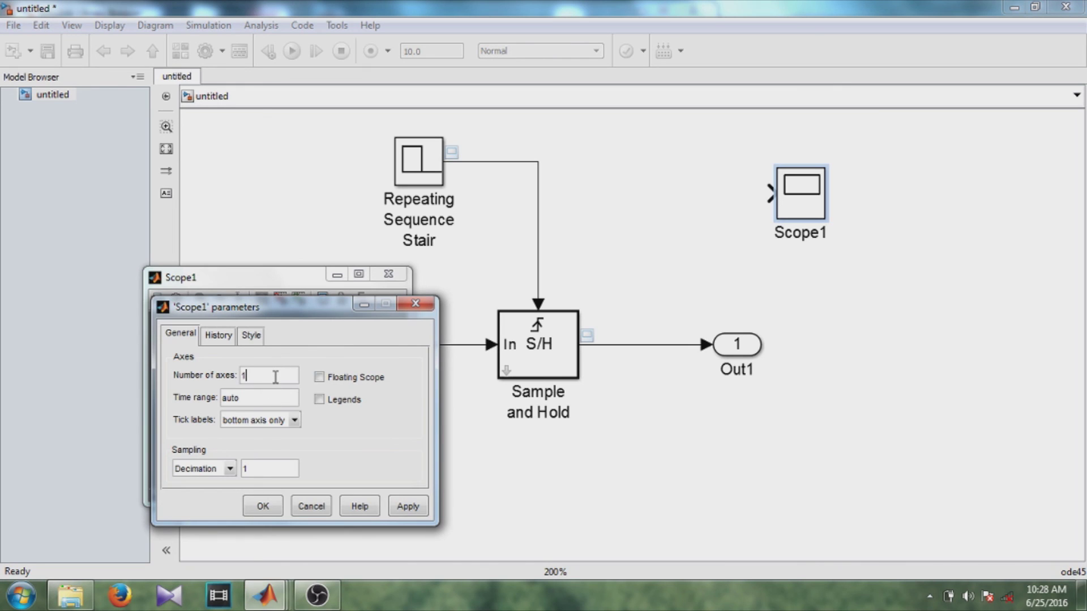
pyautogui.press('BackSpace')
pyautogui.click(409, 507)
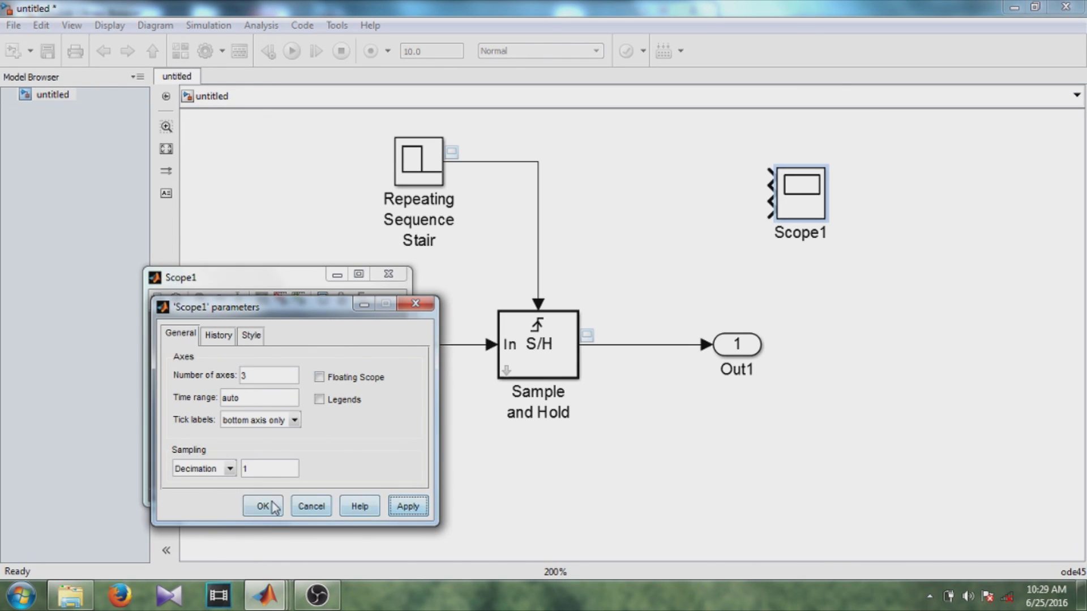
pyautogui.click(262, 506)
# Step: Enlarge the Scope1 block so that its three input ports are spaced farther apart
pyautogui.click(736, 347)
pyautogui.click(815, 212)
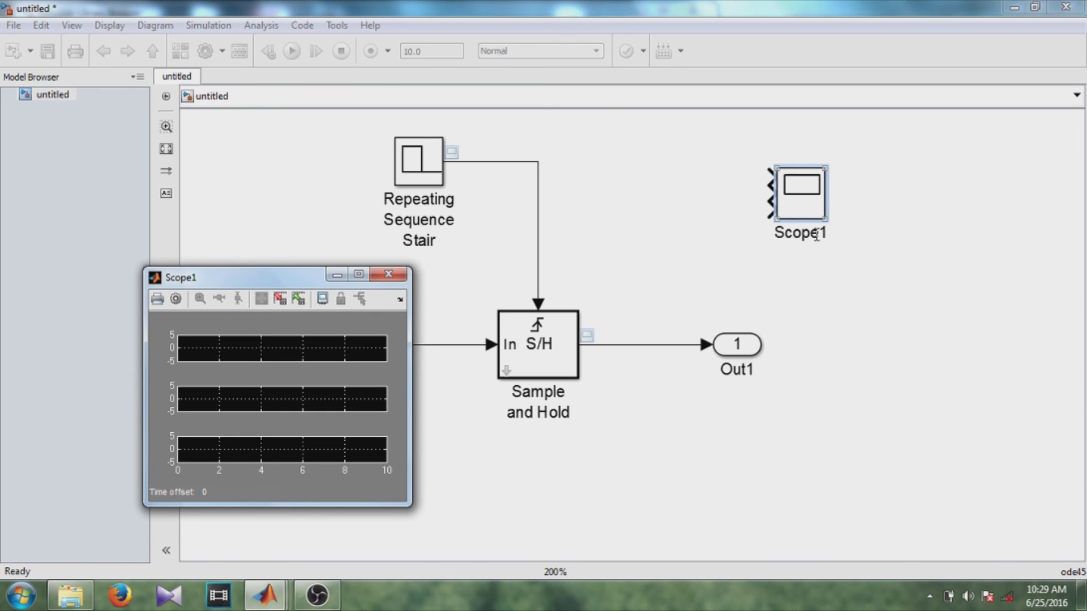
pyautogui.moveTo(824, 216); pyautogui.dragTo(867, 251)
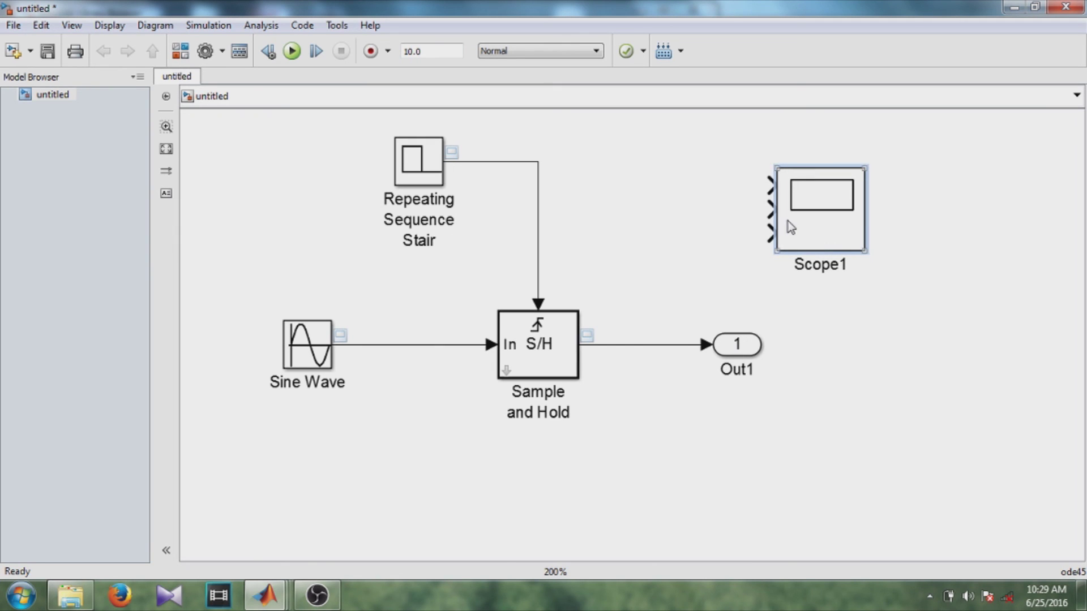
pyautogui.click(781, 281)
# Step: Connect Scope1's first input to the Sample and Hold output, the second to the Repeating Sequence Stair signal, and the third to the Sine Wave signal
pyautogui.moveTo(771, 185); pyautogui.dragTo(676, 344)
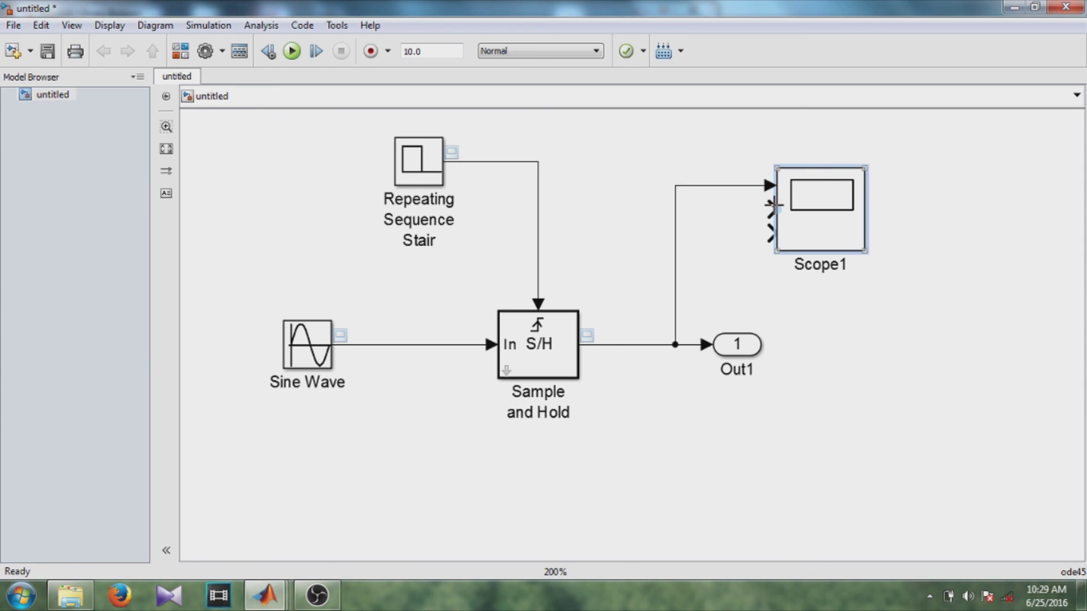
pyautogui.moveTo(772, 209); pyautogui.dragTo(538, 209)
pyautogui.moveTo(771, 232); pyautogui.dragTo(453, 345)
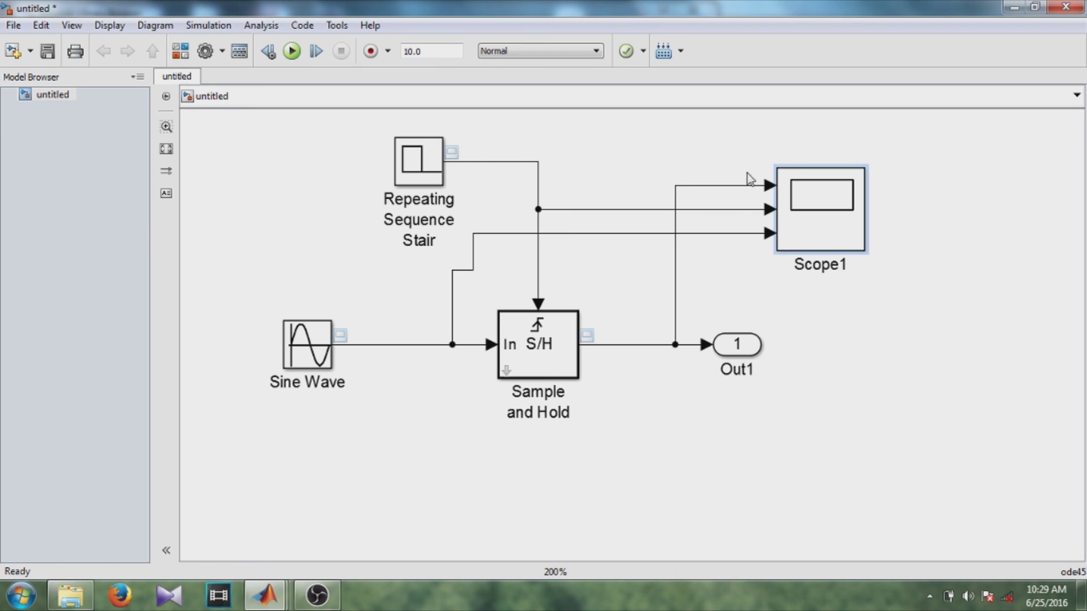
# Step: Run the simulation and view Scope1's autoscaled plots maximized, closing the scope window when done
pyautogui.click(292, 52)
pyautogui.doubleClick(816, 208)
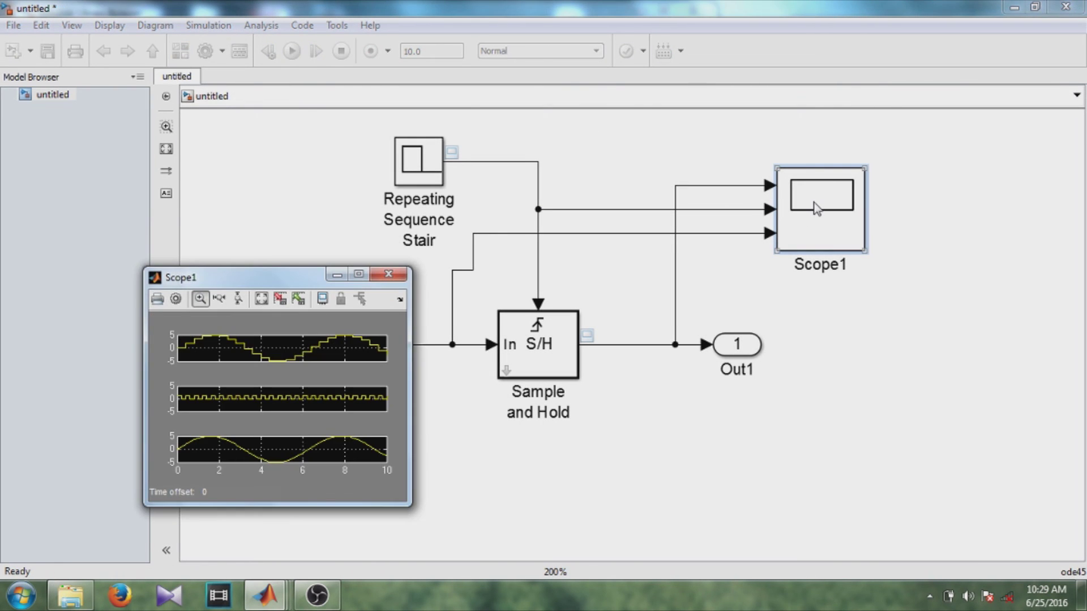
pyautogui.click(359, 275)
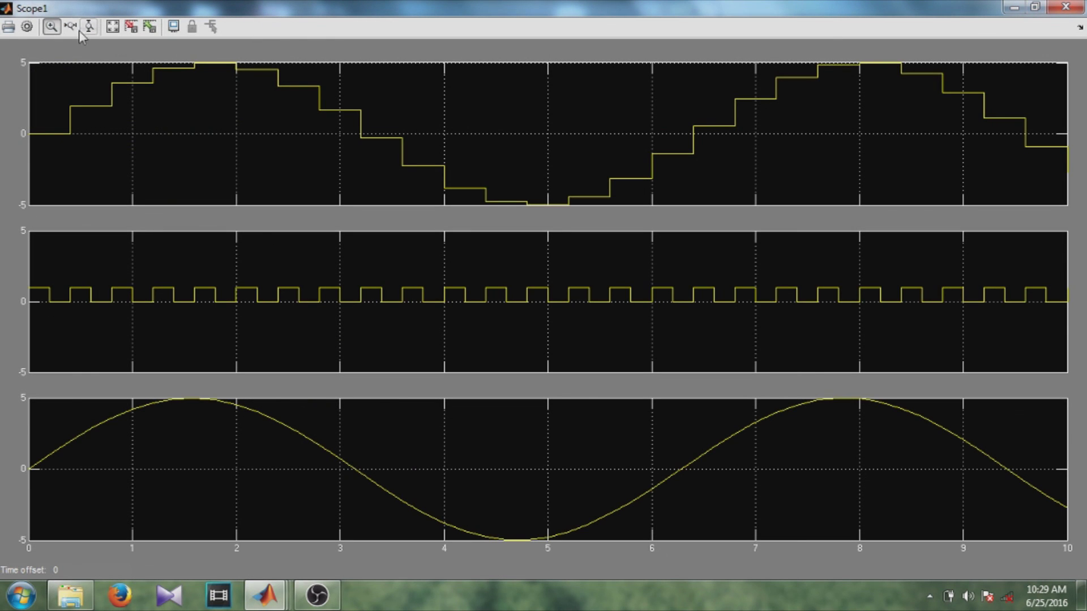
pyautogui.click(112, 30)
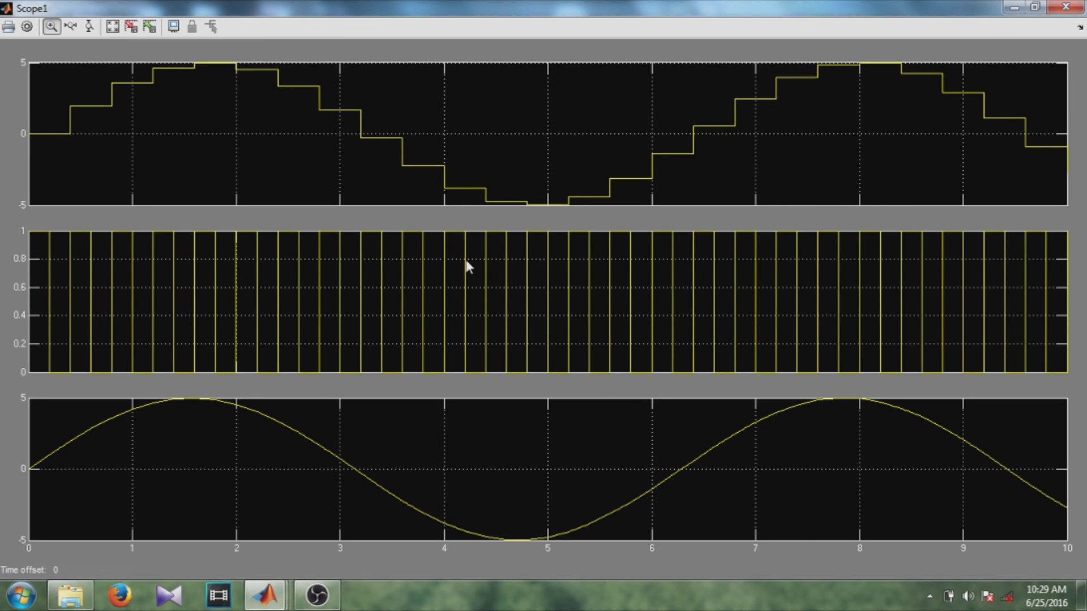
pyautogui.click(1077, 9)
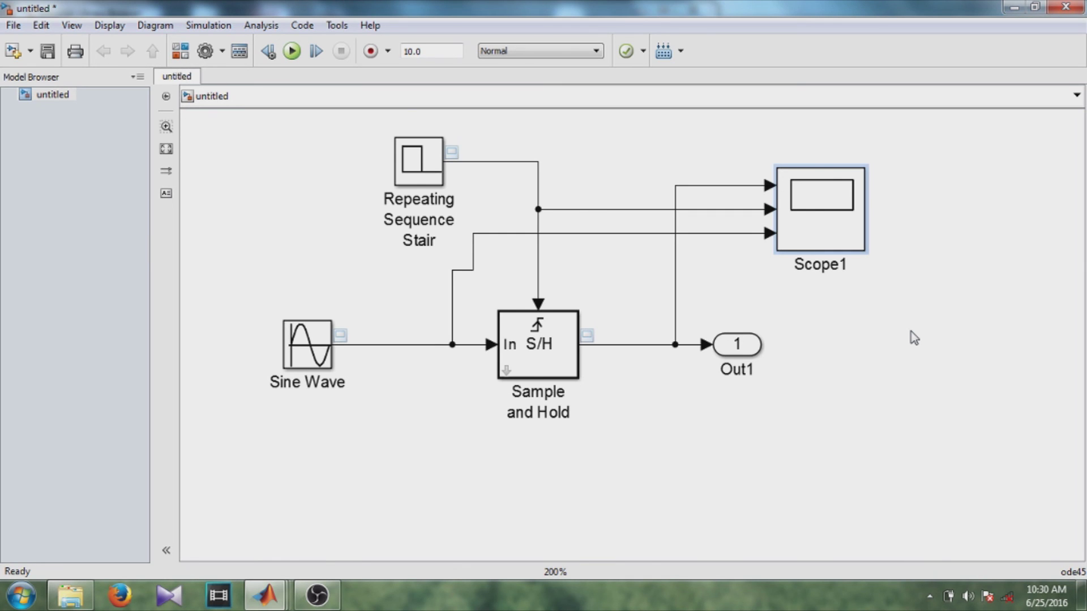
pyautogui.click(914, 338)
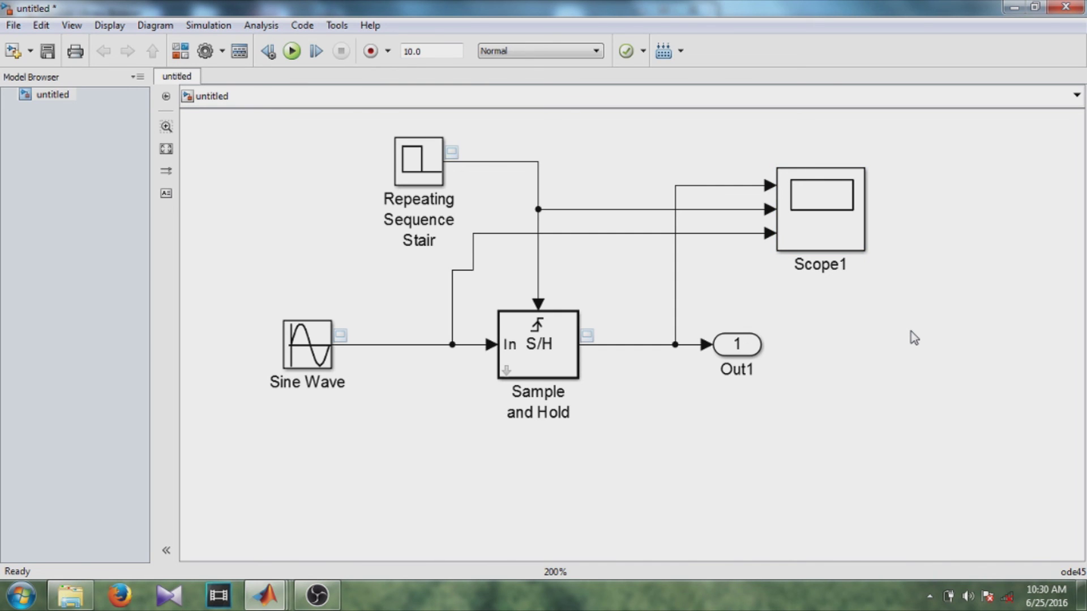